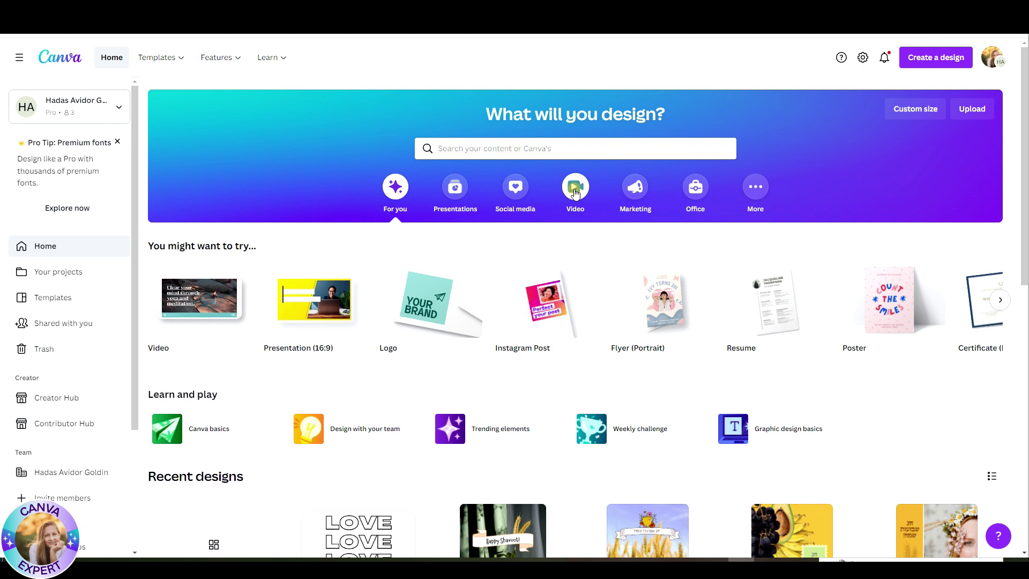
Create a blank Mobile Video design from the Video category on the home page
click(575, 190)
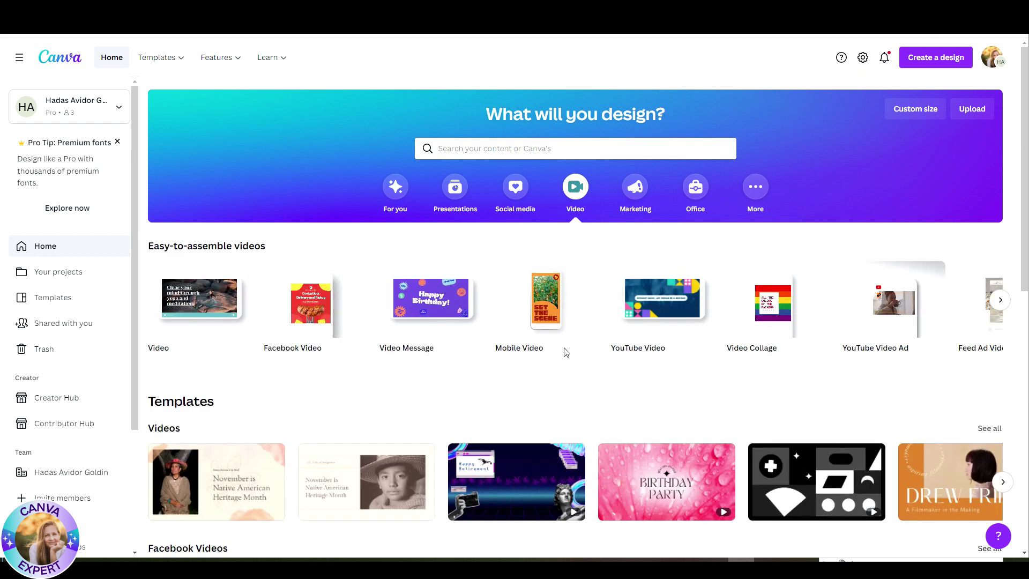
mouse_move(547, 304)
click(554, 311)
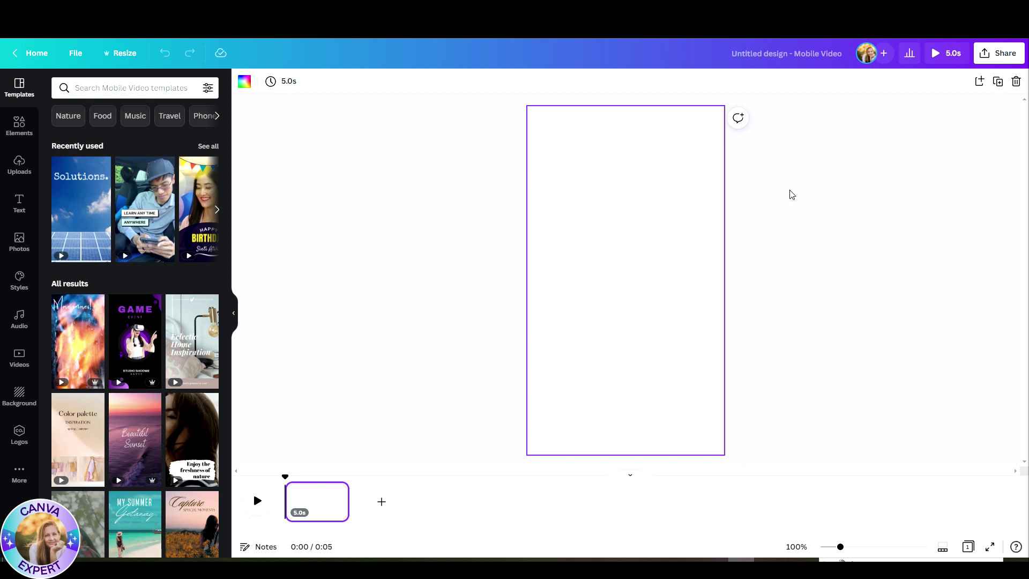
Rename the design FLASHING LETTERS and add a size-180 LOVE heading at the page top
click(778, 52)
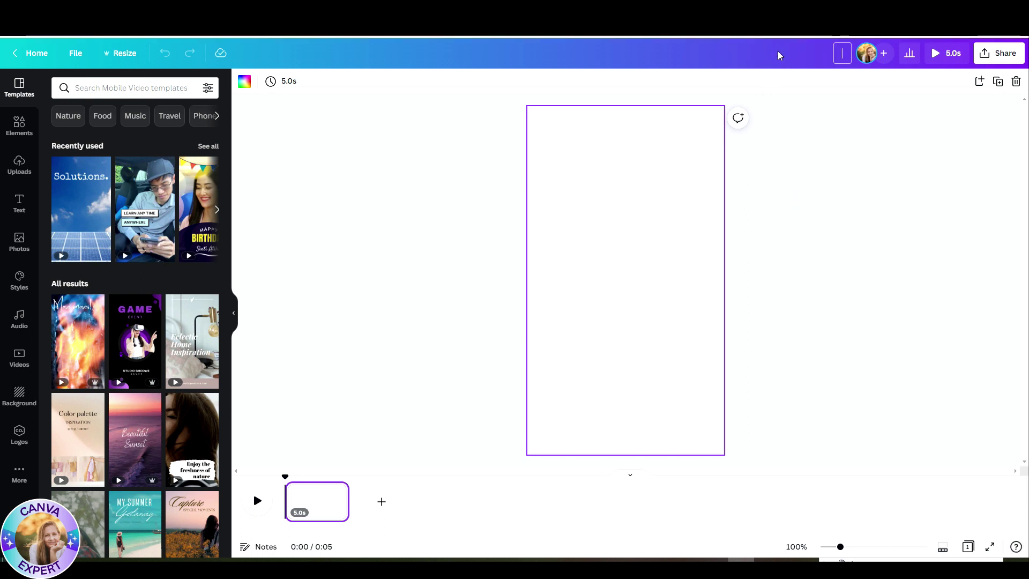
text(FLASHING LETTERS)
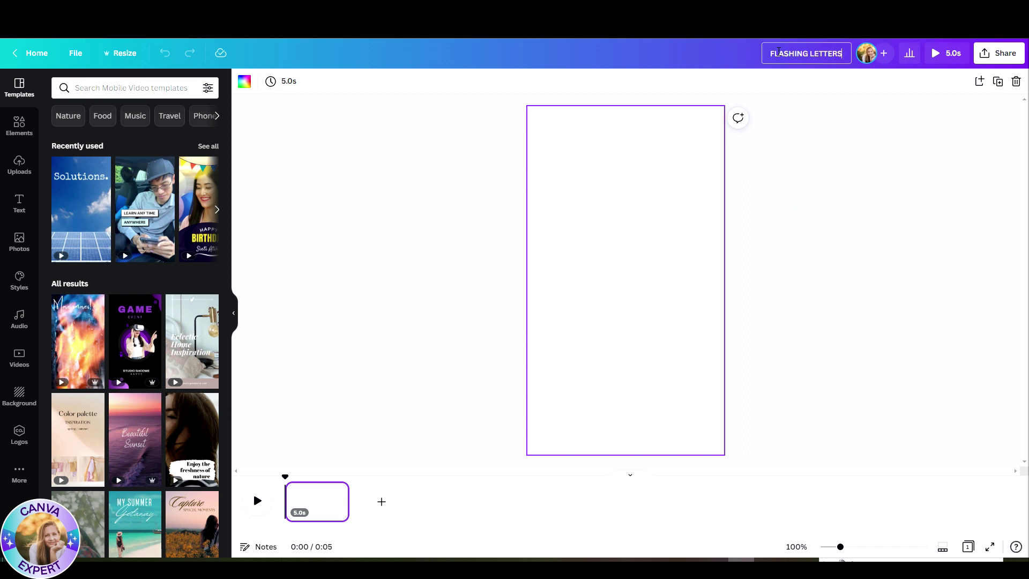
click(338, 245)
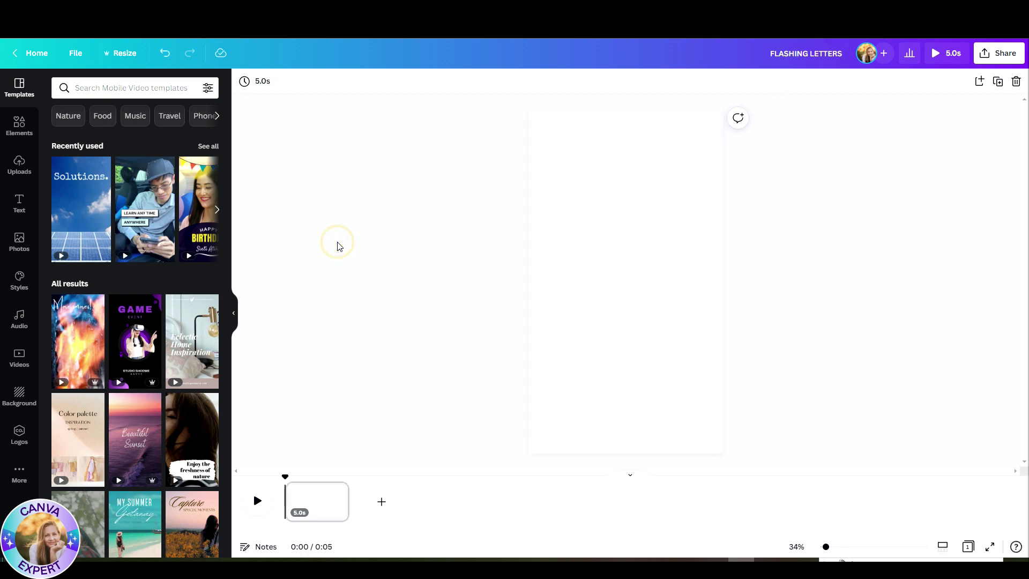
click(19, 202)
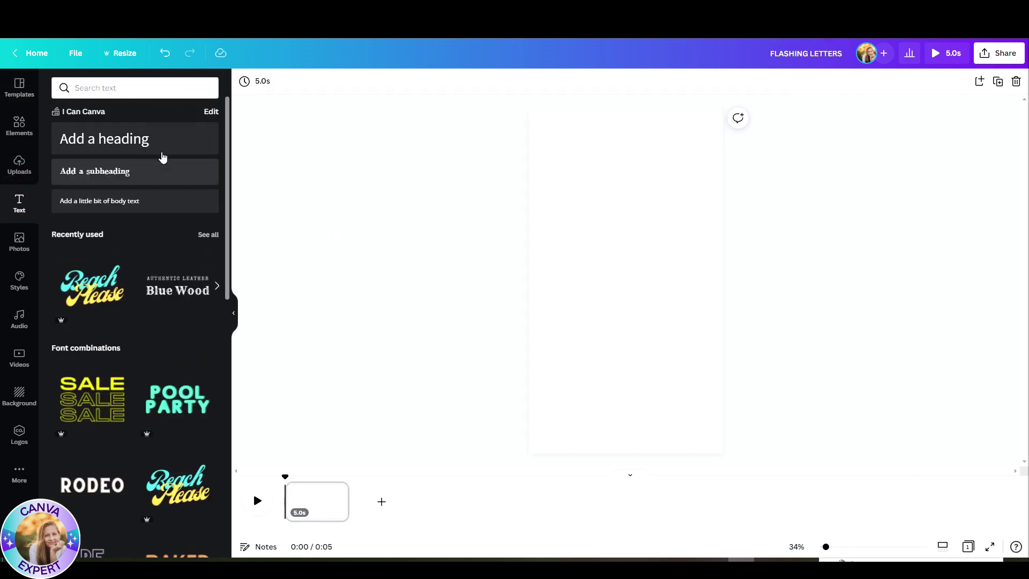
click(163, 141)
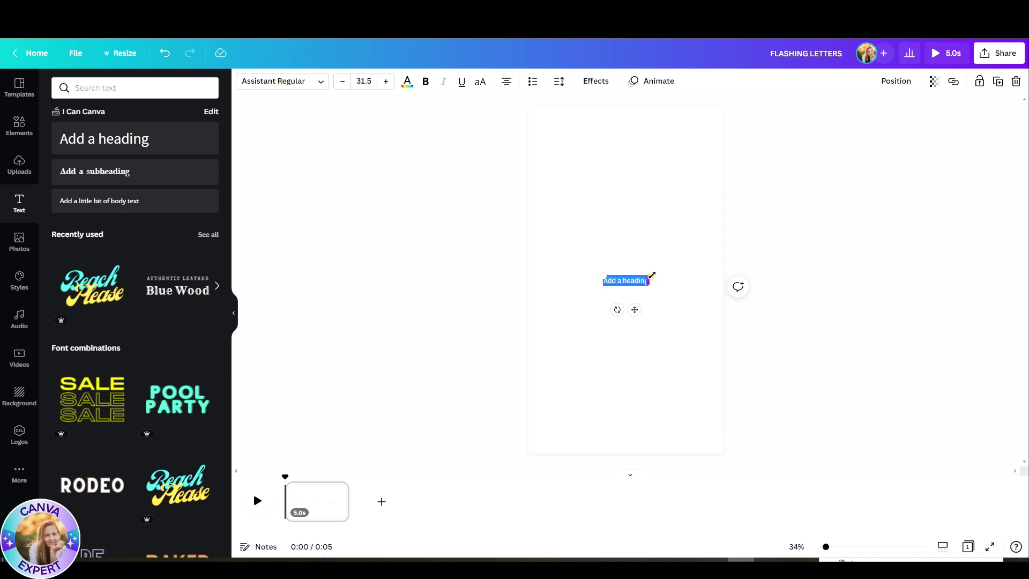
mouse_move(652, 278)
mouse_down()
mouse_move(685, 279)
mouse_move(627, 279)
mouse_move(728, 233)
mouse_up()
click(581, 304)
drag(623, 274, 602, 173)
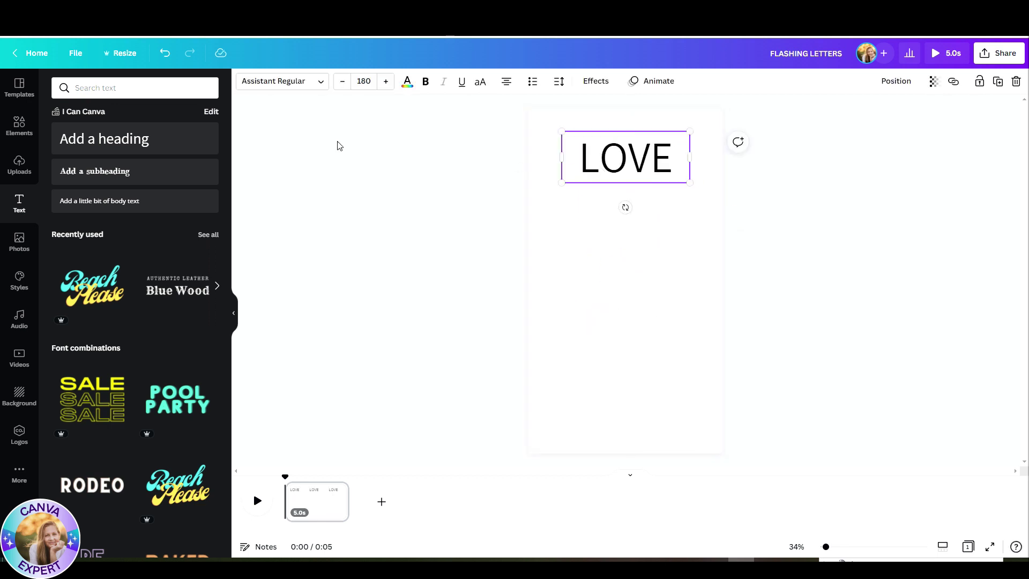
click(290, 86)
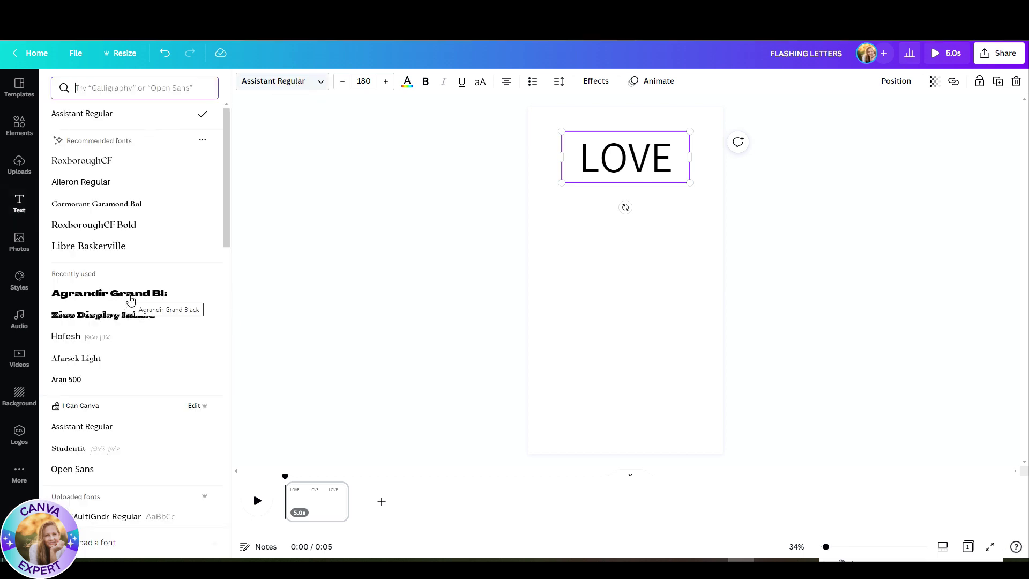
Set LOVE in Agrandir Grand Black at size 165 on one centred line, with the Hollow effect
click(130, 298)
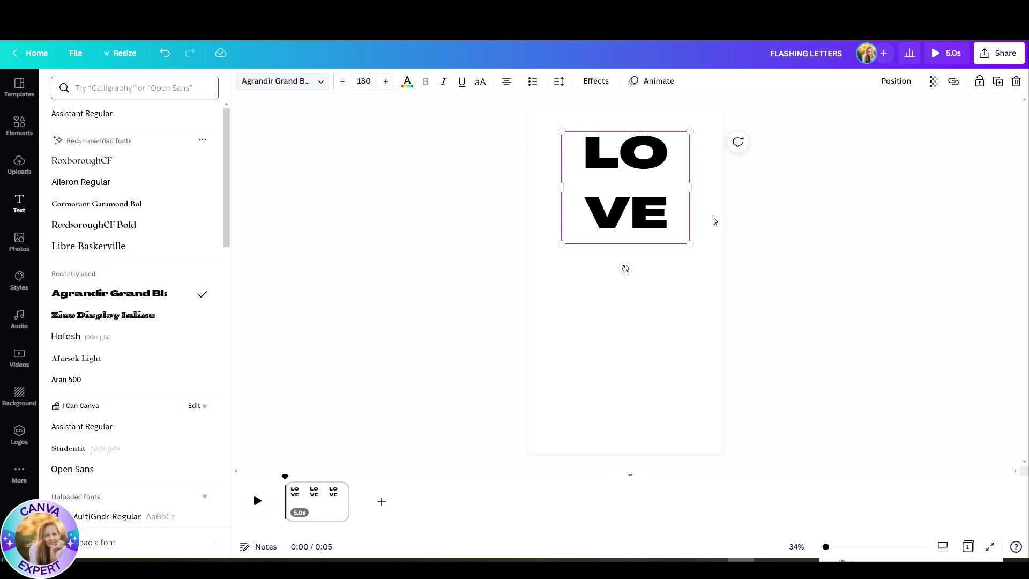
drag(690, 187, 748, 188)
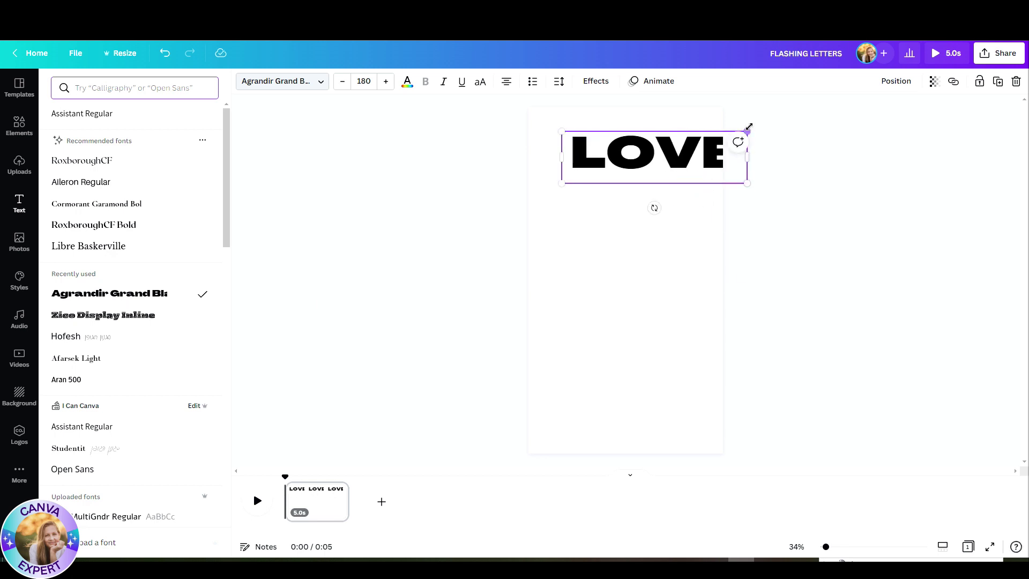
drag(747, 127, 735, 133)
drag(675, 156, 659, 151)
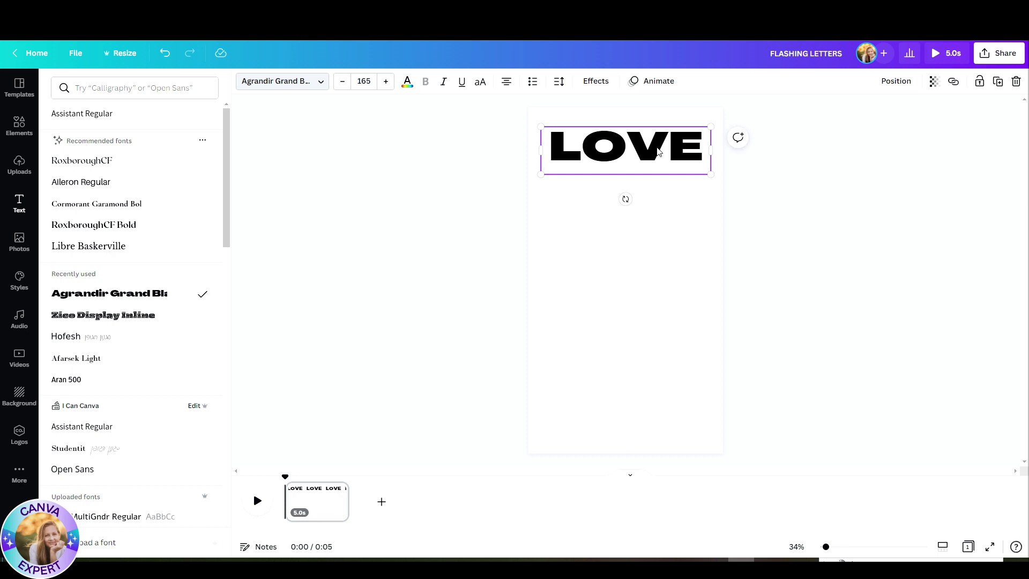
click(596, 81)
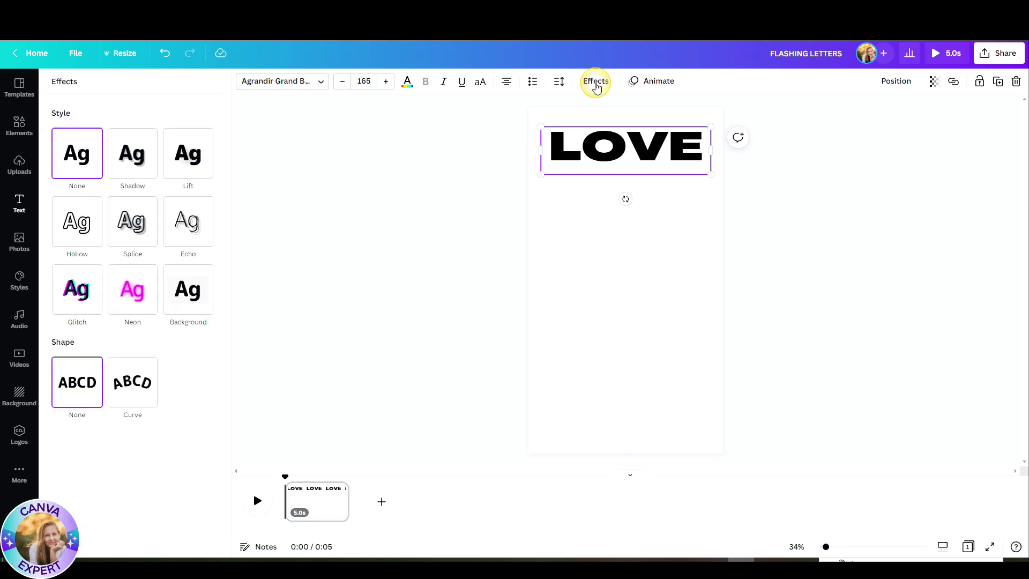
click(76, 224)
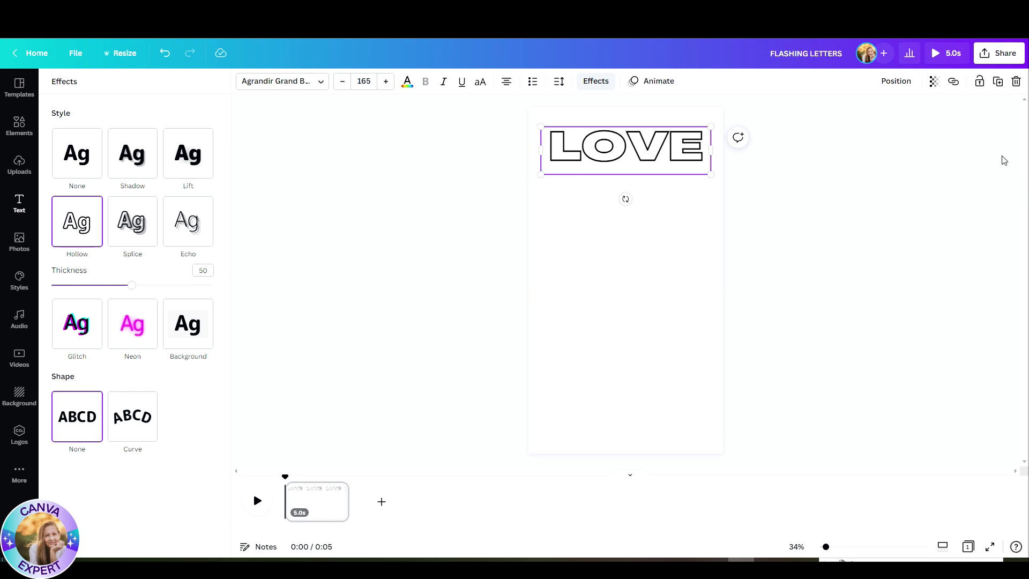
click(997, 81)
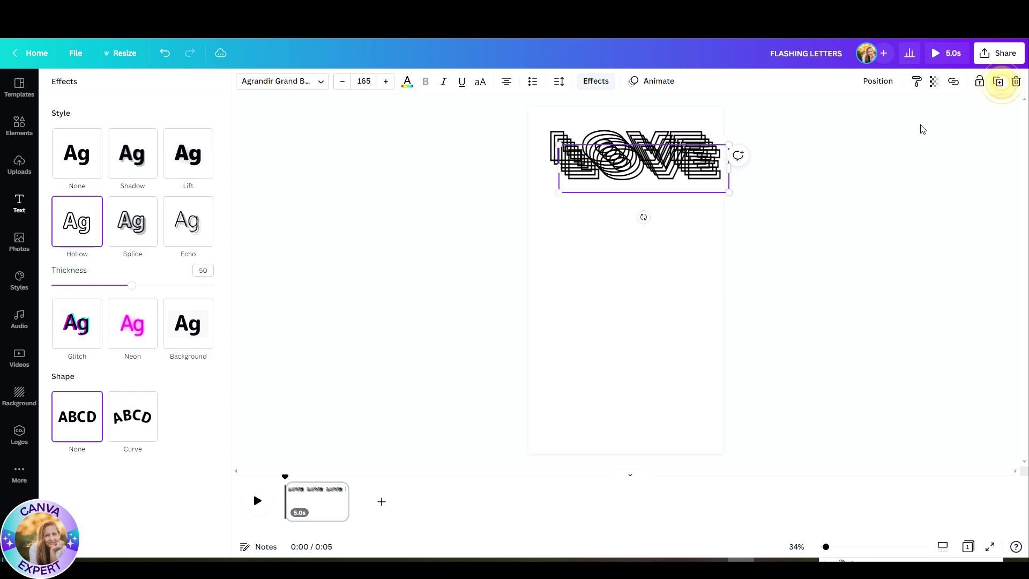
Spread the hollow LOVE copies down the page into six rows
drag(641, 177, 634, 354)
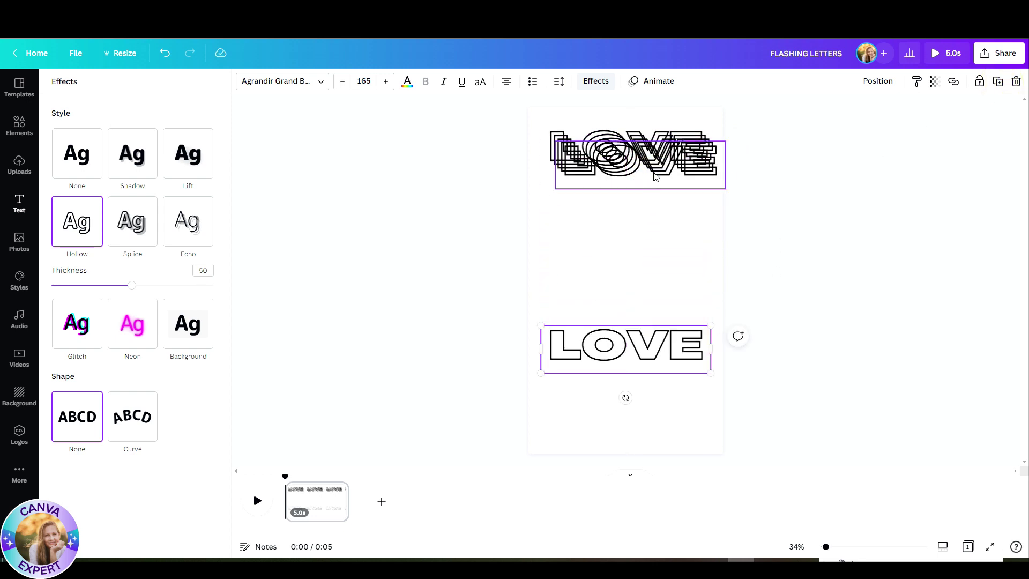
drag(641, 170, 644, 291)
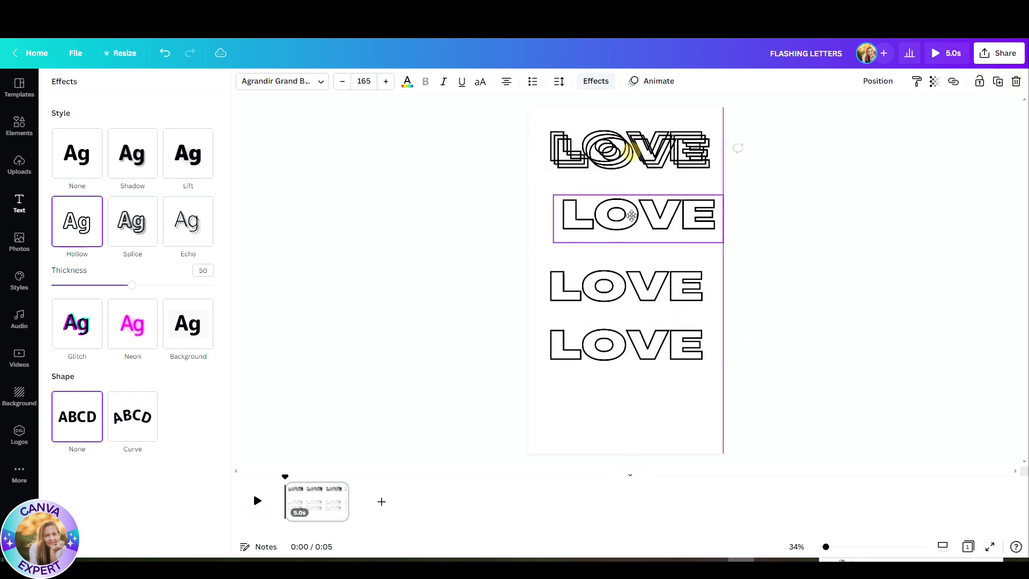
drag(651, 161, 644, 233)
drag(619, 152, 617, 400)
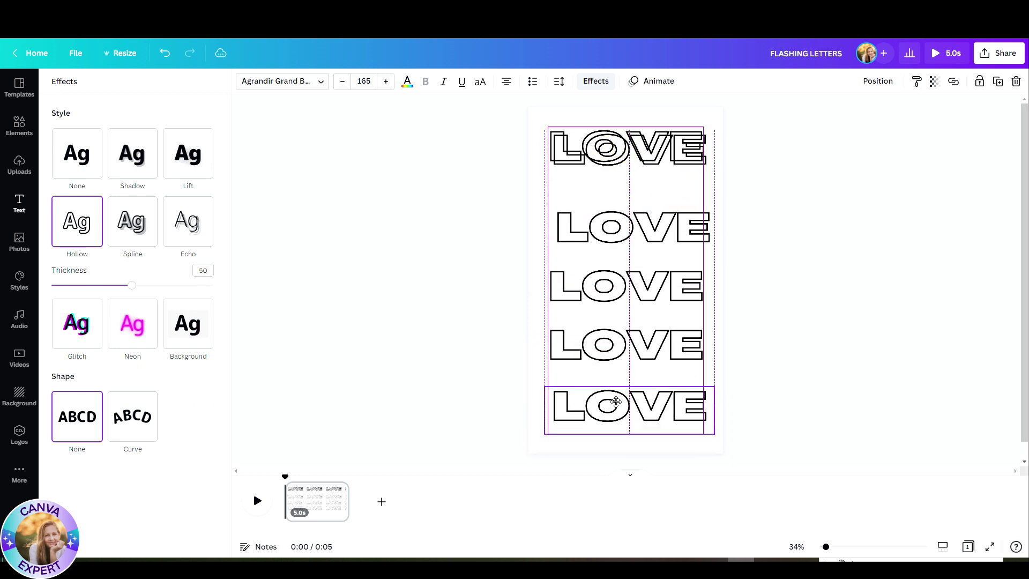
drag(627, 149, 627, 183)
drag(627, 228, 637, 239)
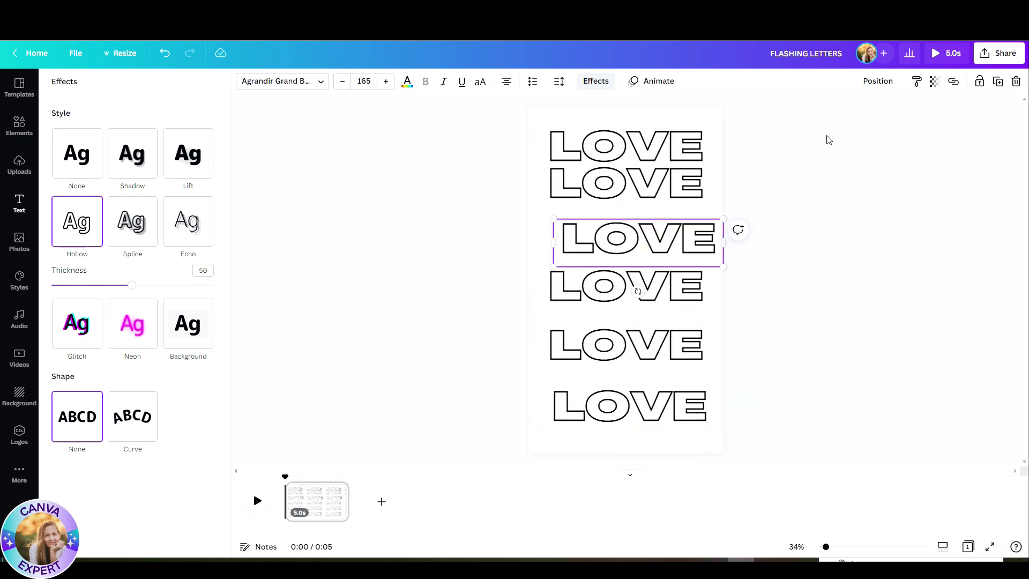
Select all six LOVE rows, tidy up their spacing and centre them on the page
drag(827, 133, 506, 430)
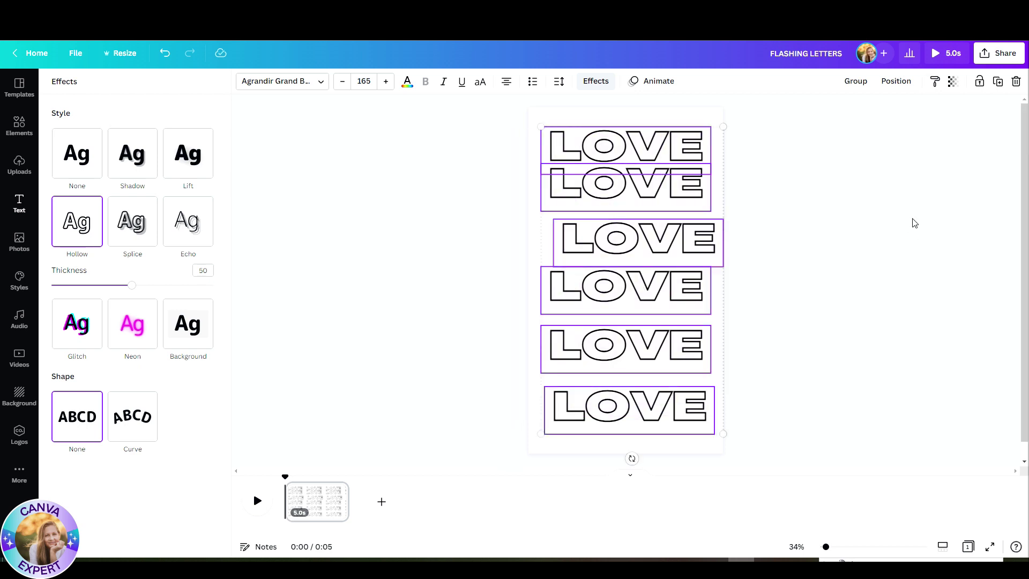
click(897, 81)
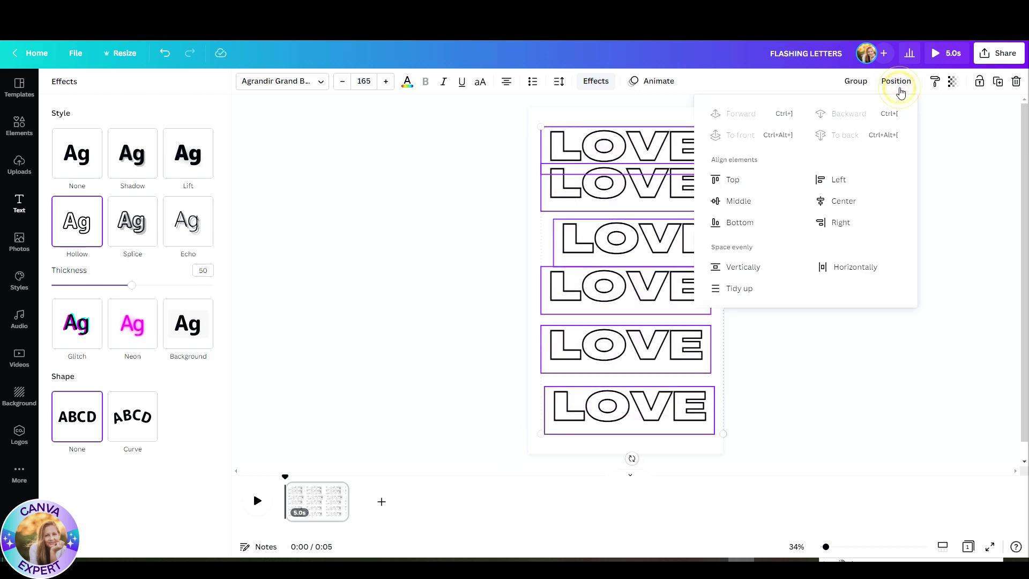
click(730, 288)
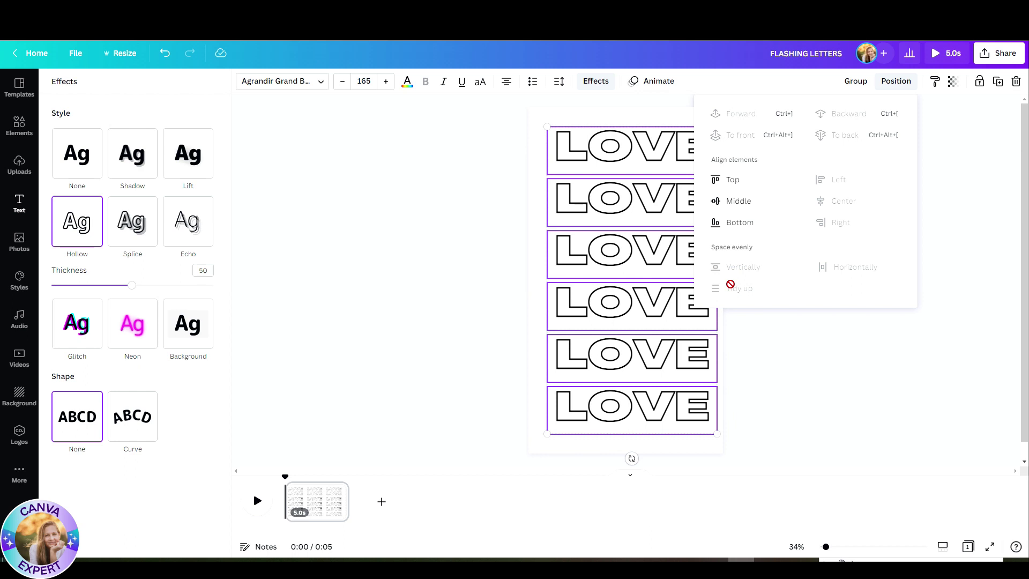
drag(620, 273, 613, 270)
click(777, 275)
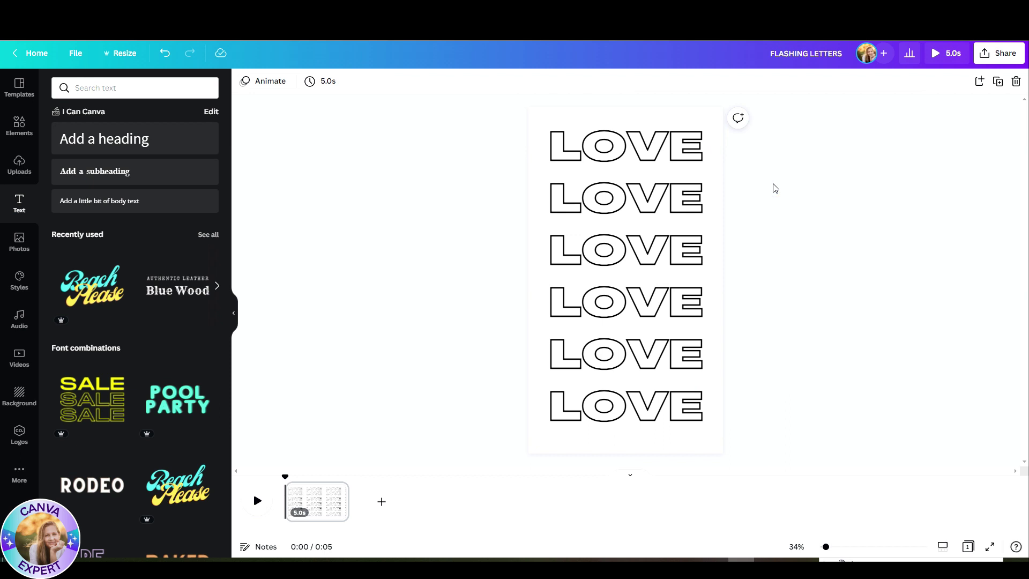
Search Photos for HEARTS BACKGROUND, filtered to vertical orientation
click(639, 120)
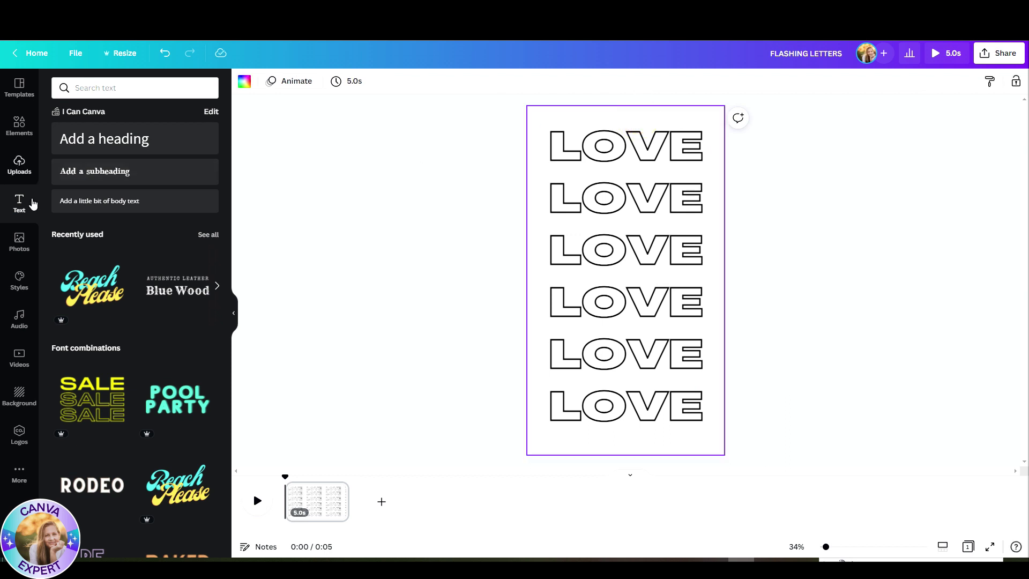
click(18, 248)
click(136, 87)
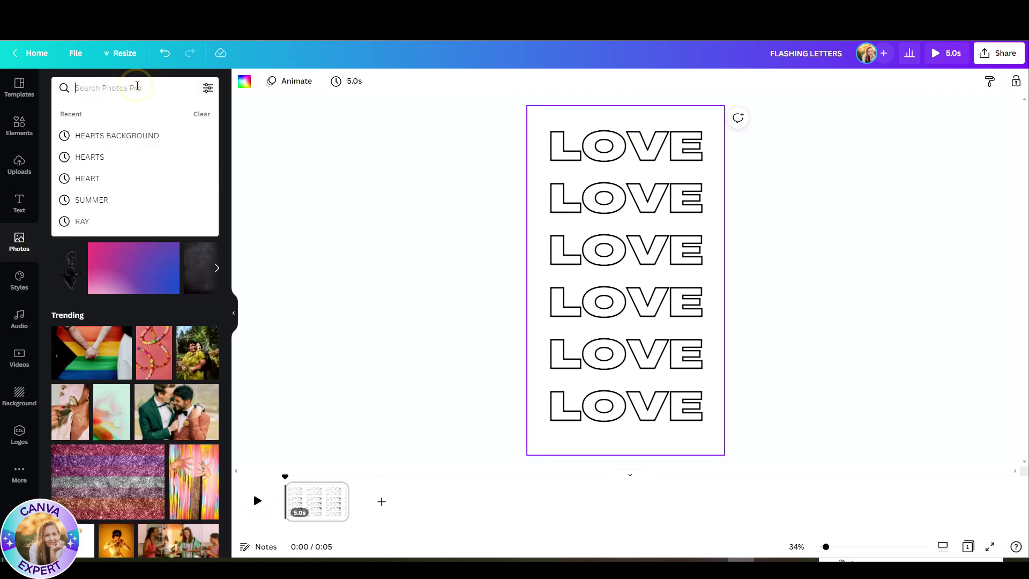
click(89, 157)
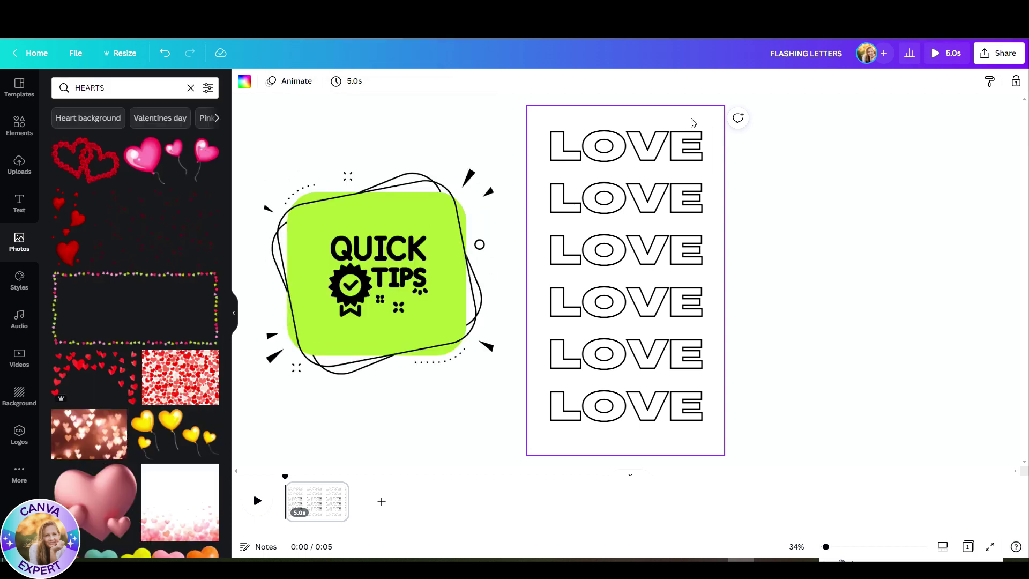
click(208, 88)
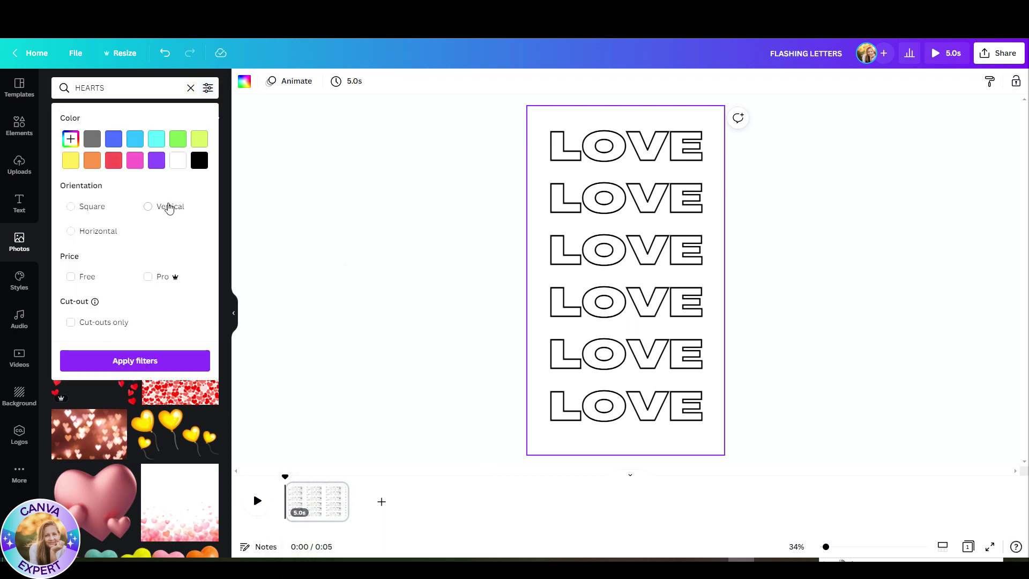
click(149, 207)
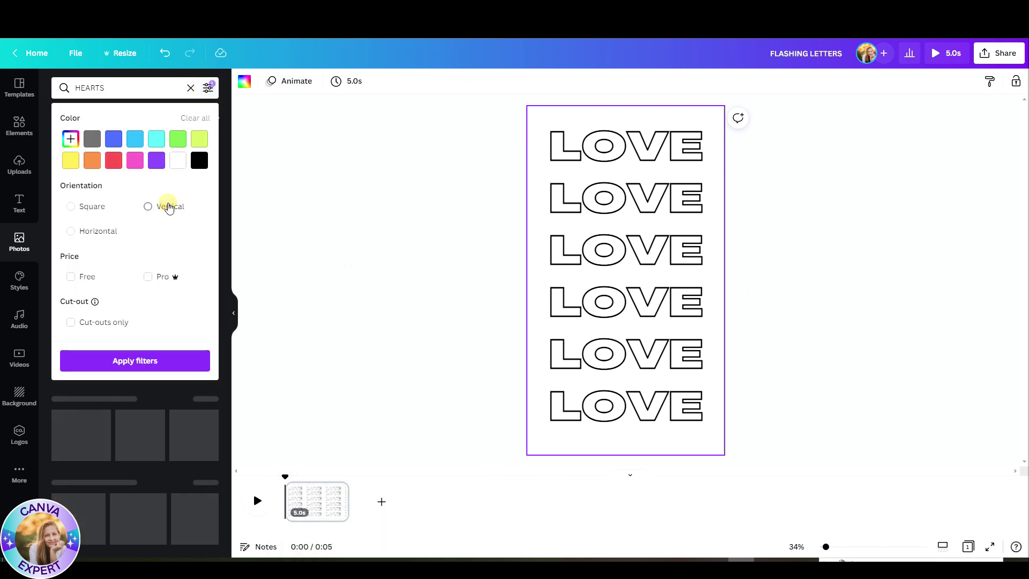
click(134, 360)
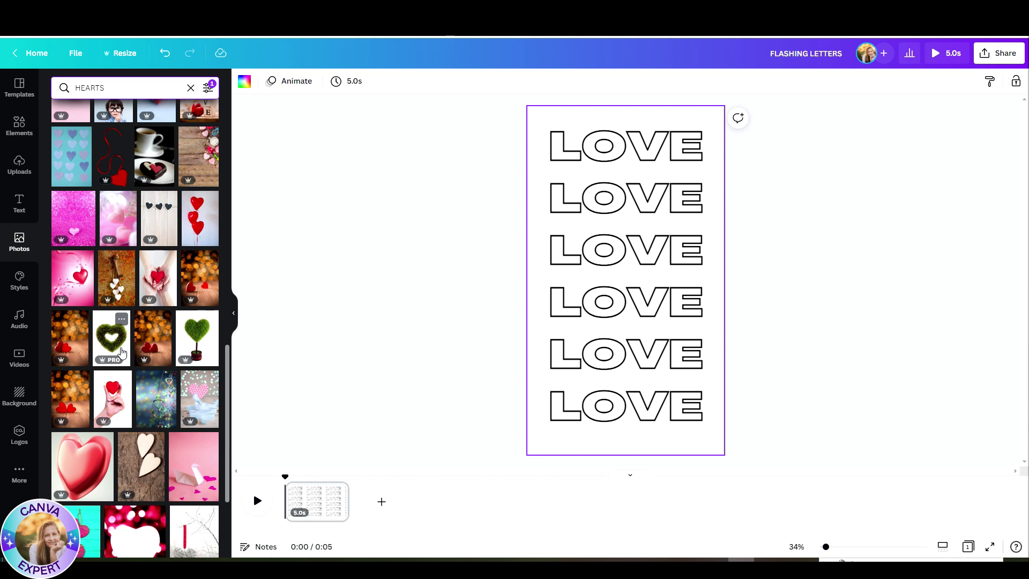
Set the pink hearts photo as the background and lower its transparency
click(127, 89)
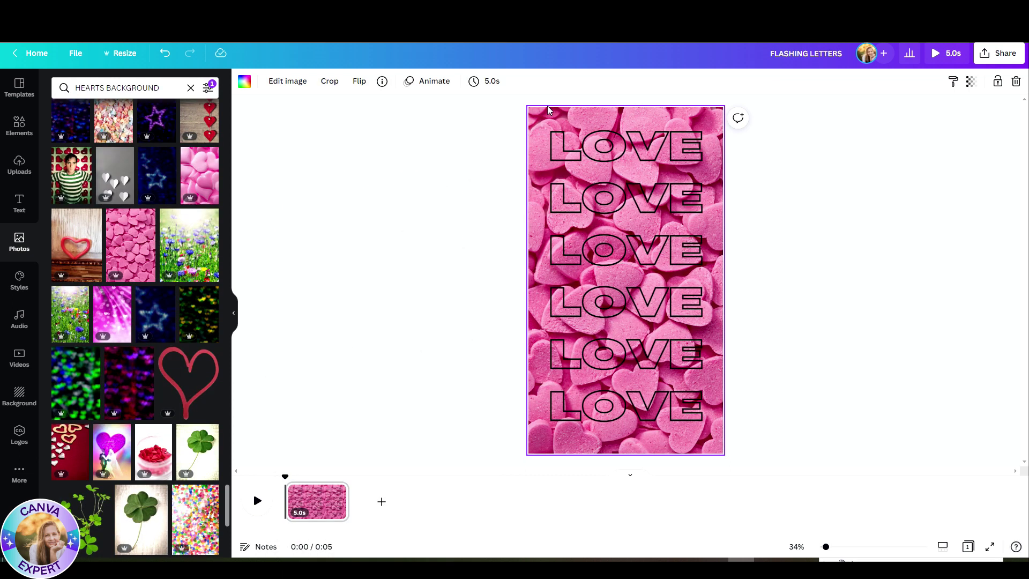
click(970, 81)
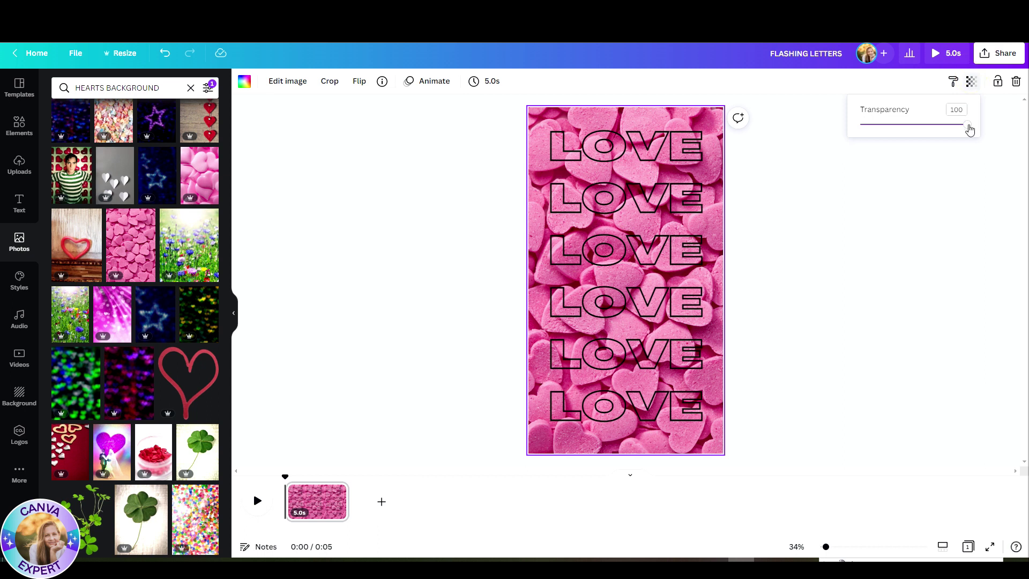
drag(970, 126, 903, 129)
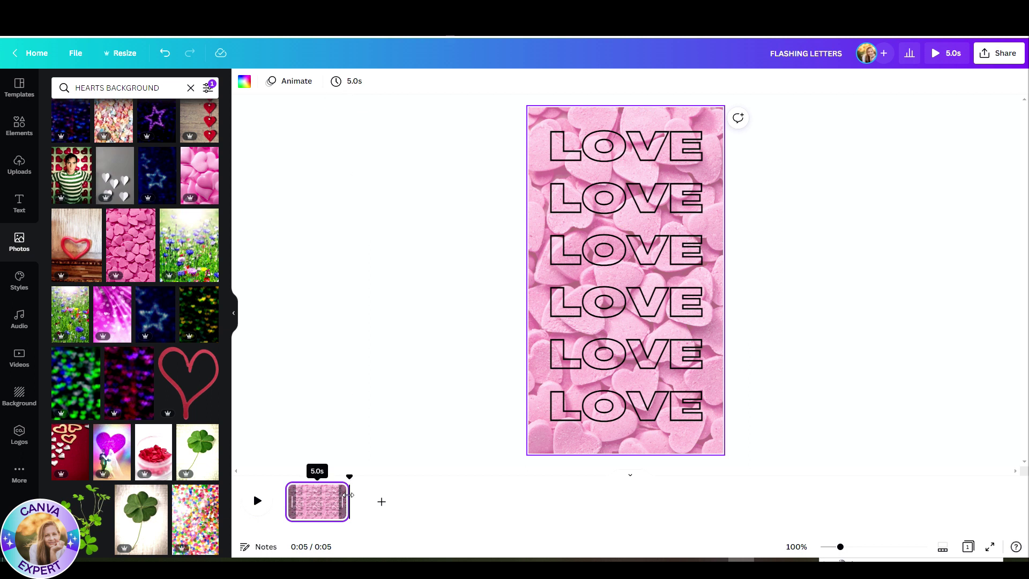
Trim the LOVE page's duration in the timeline down to 0.1 seconds
drag(347, 495, 310, 495)
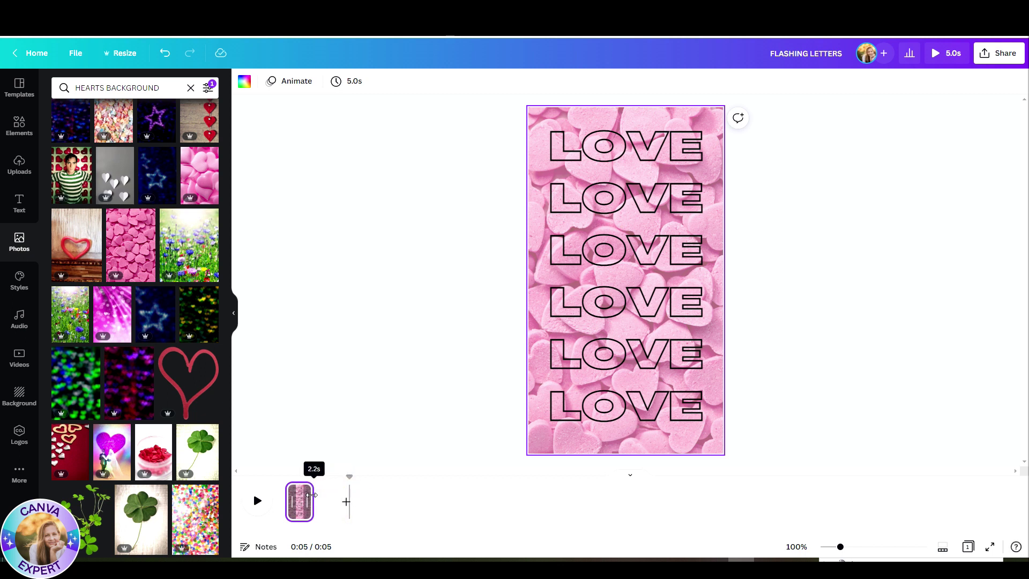
drag(311, 496, 328, 493)
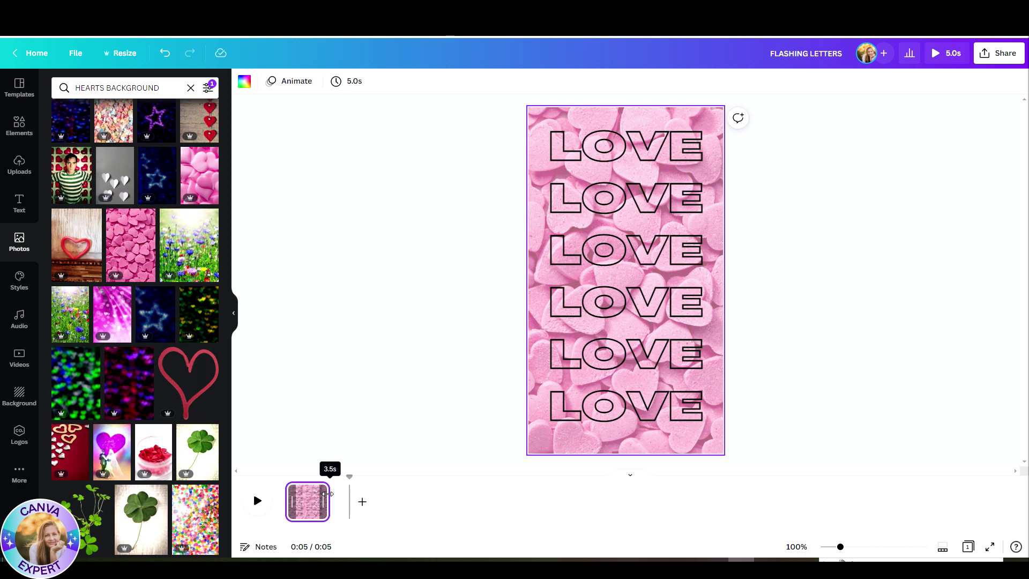
drag(328, 495, 283, 497)
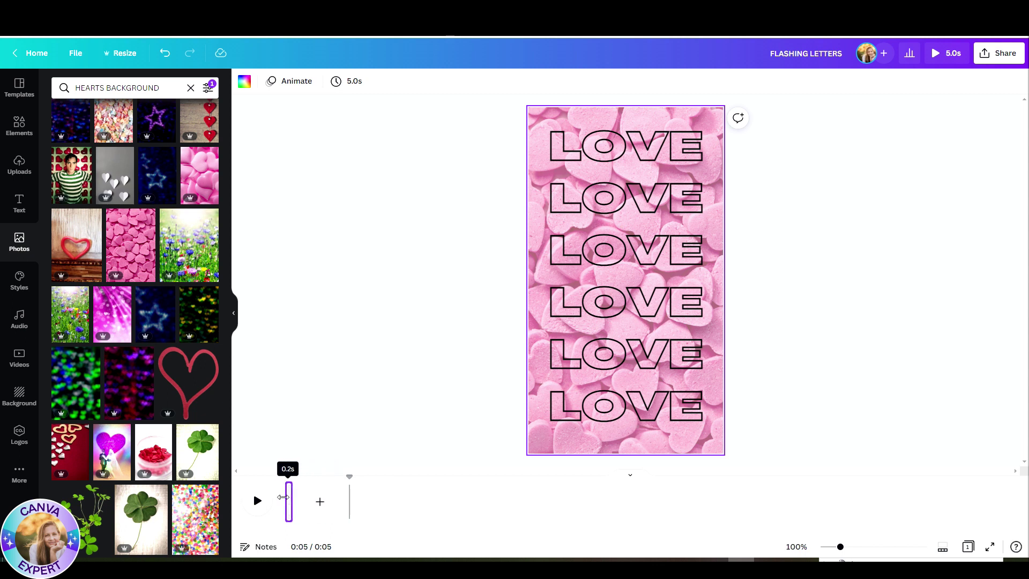
drag(264, 494, 256, 494)
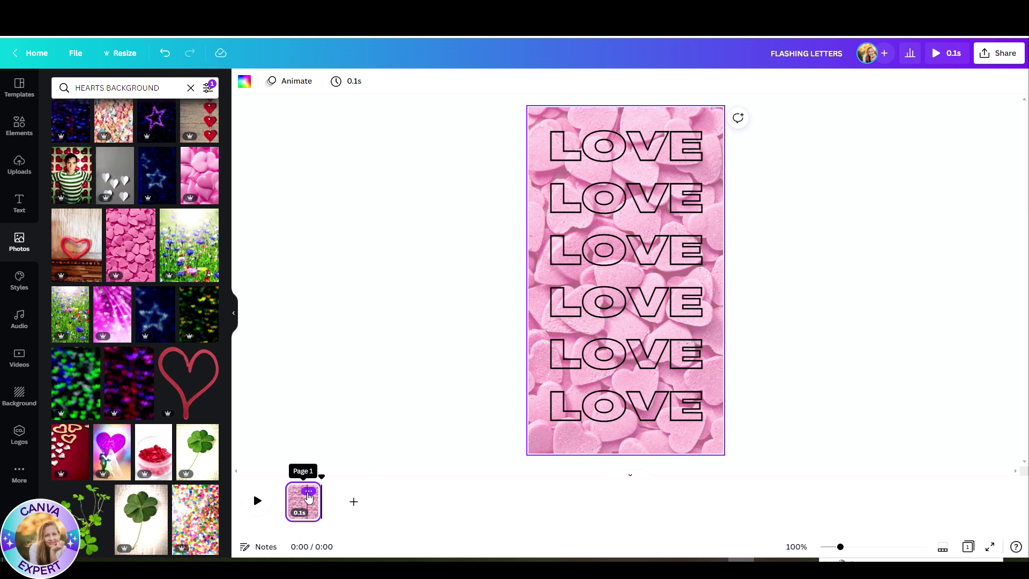
Duplicate page 1, then select both pages in Grid view
click(309, 492)
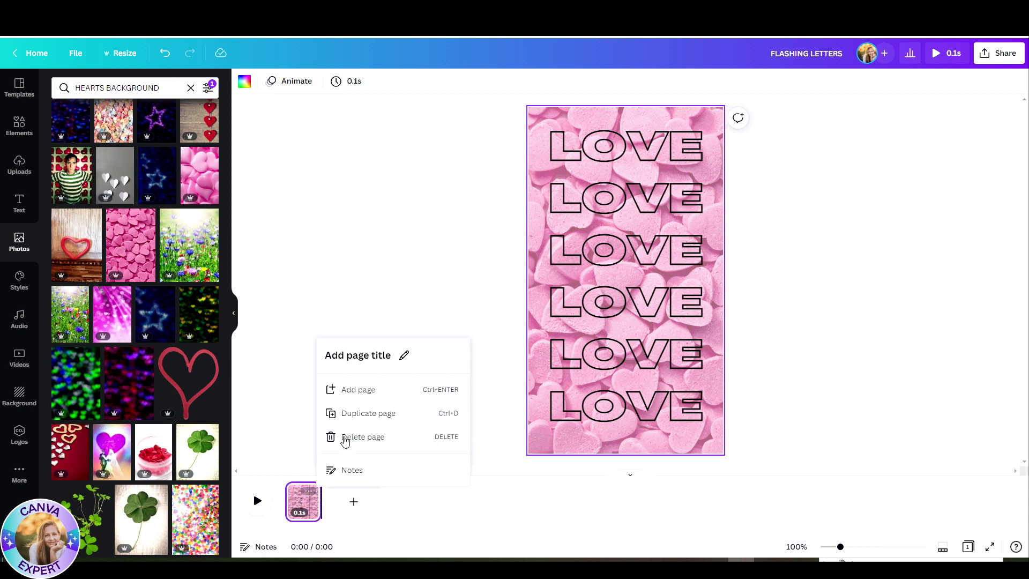
click(349, 418)
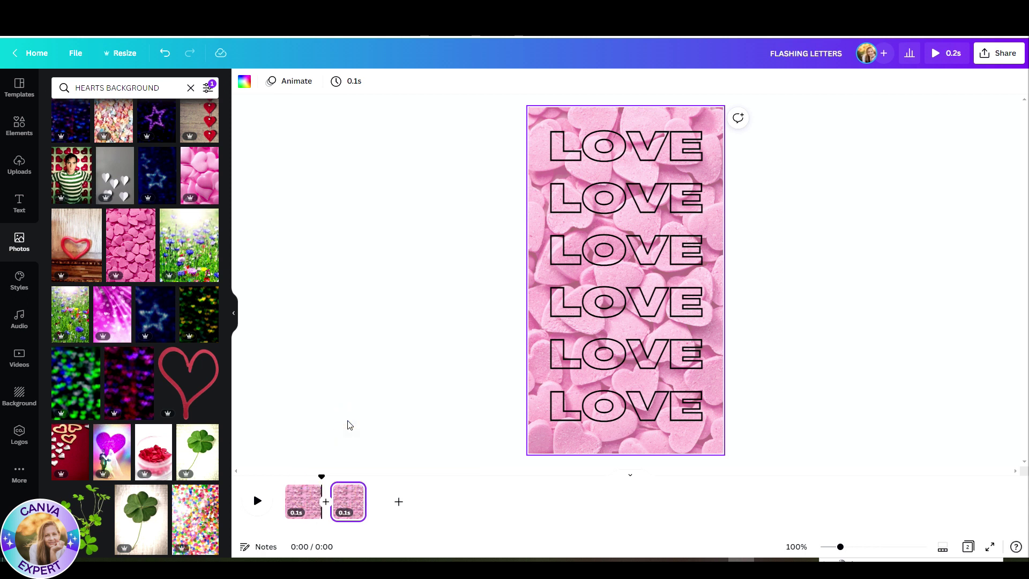
click(967, 547)
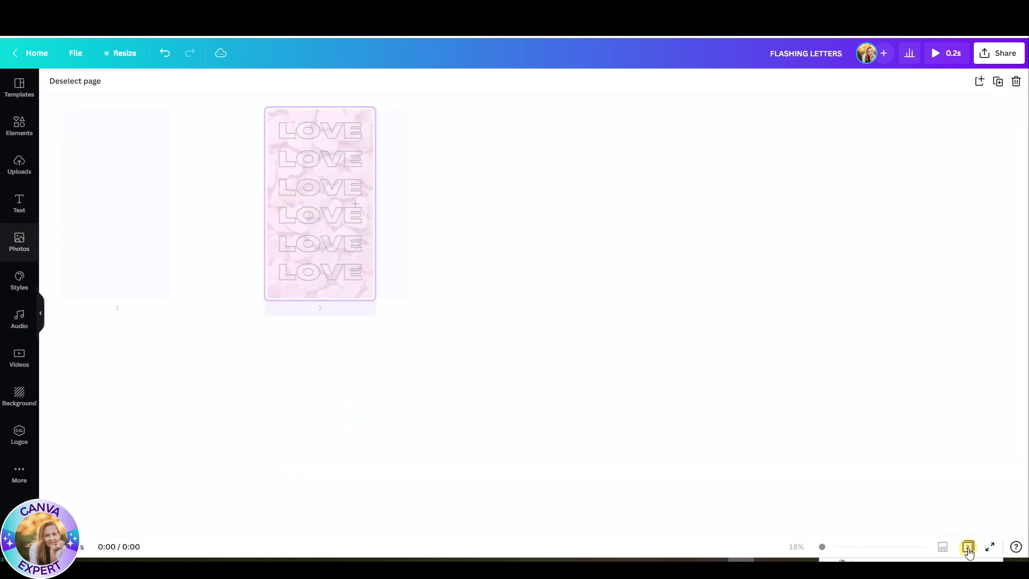
drag(72, 314, 245, 239)
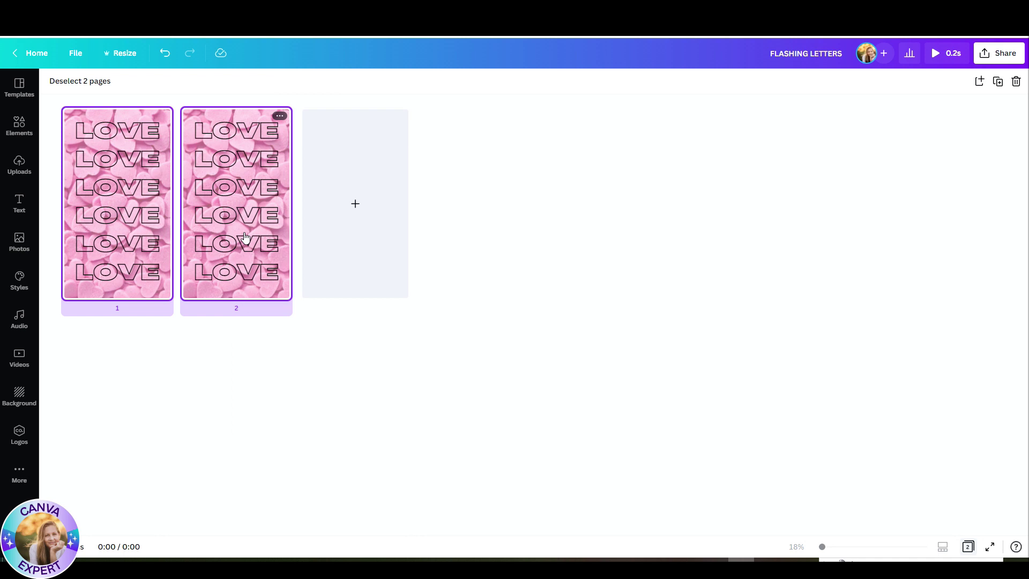
Duplicate pages with Ctrl+D and page 6's menu until seven pages exist
key(ctrl+d)
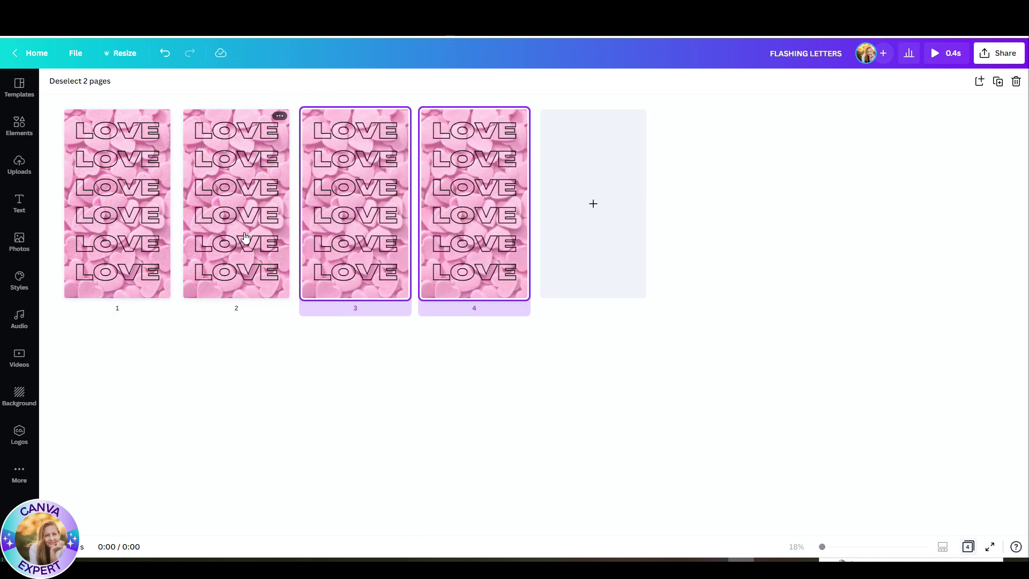
key(ctrl+d)
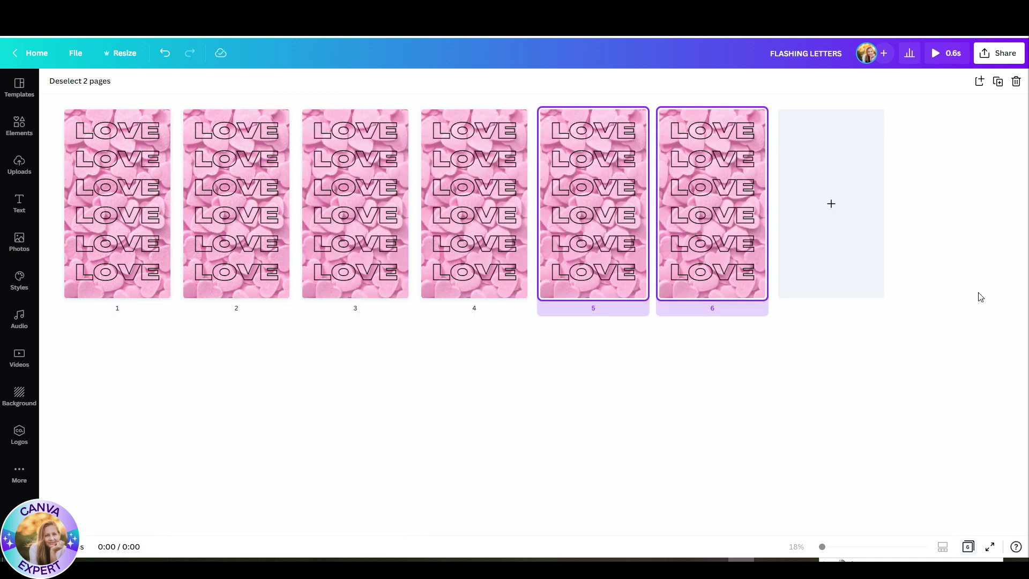
click(750, 383)
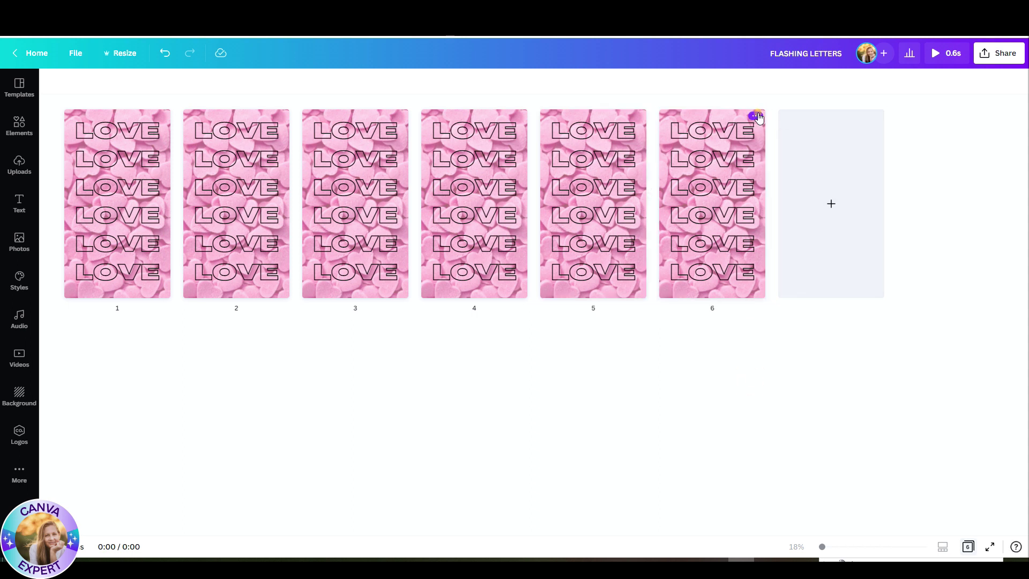
click(757, 117)
click(816, 151)
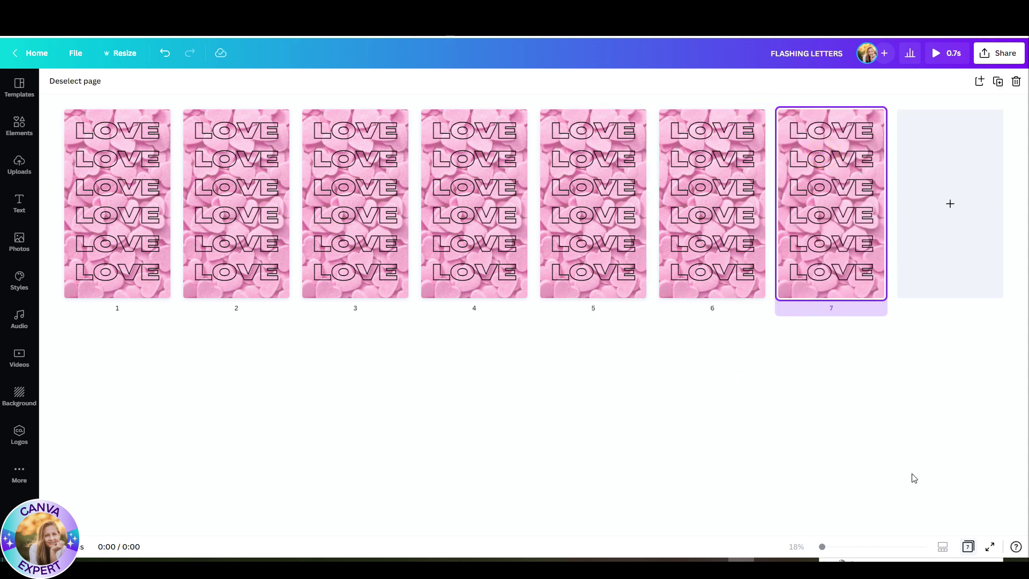
click(968, 547)
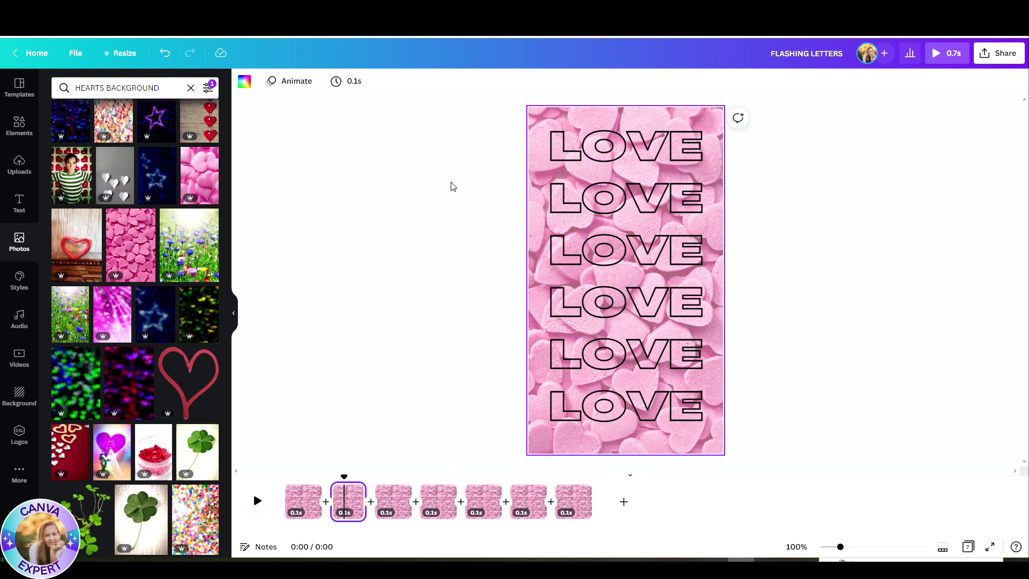
Make the top LOVE row solid on page 2 and the top two rows on page 3
click(655, 157)
click(596, 81)
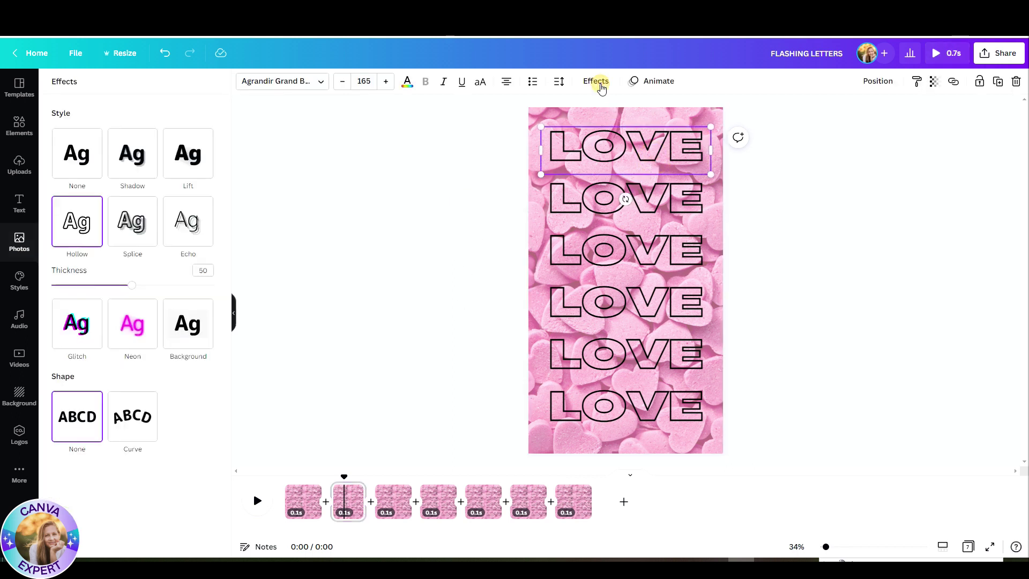
click(81, 156)
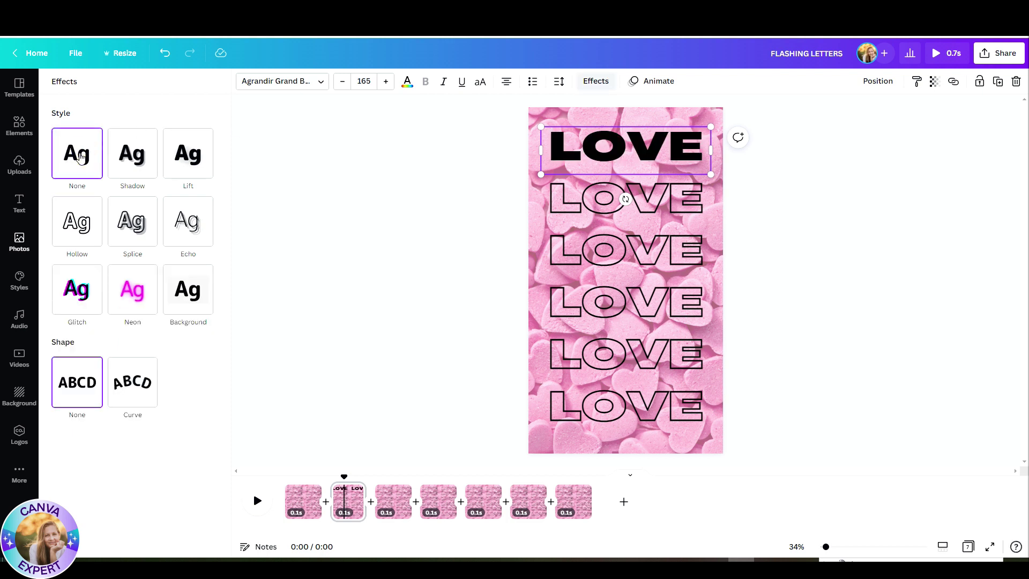
click(394, 503)
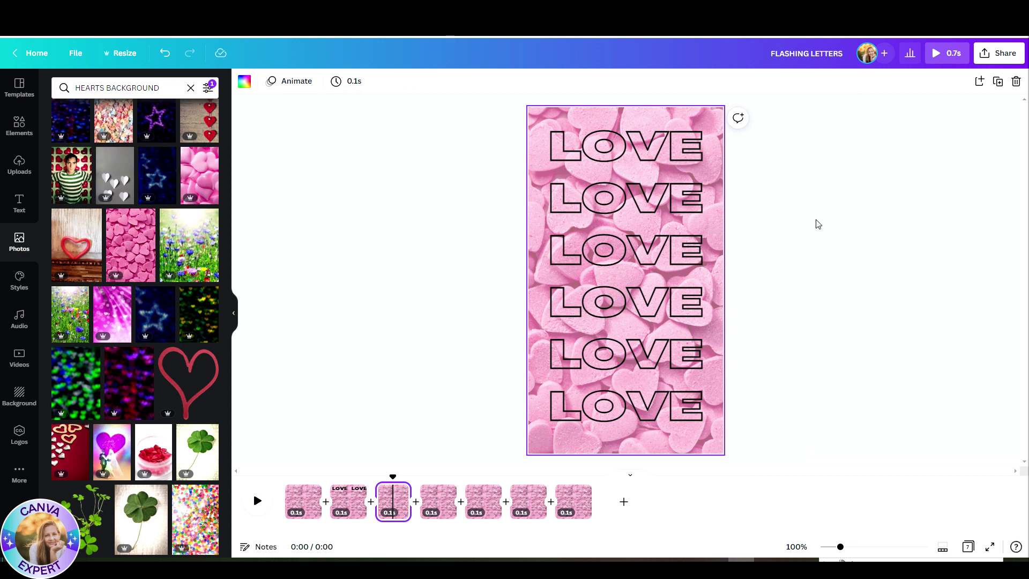
drag(760, 121, 612, 212)
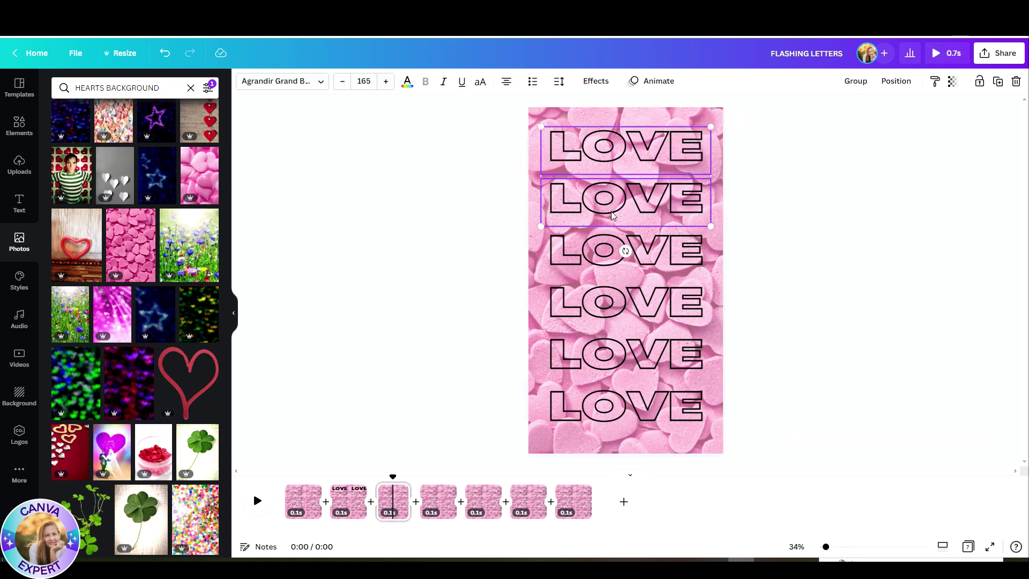
click(596, 80)
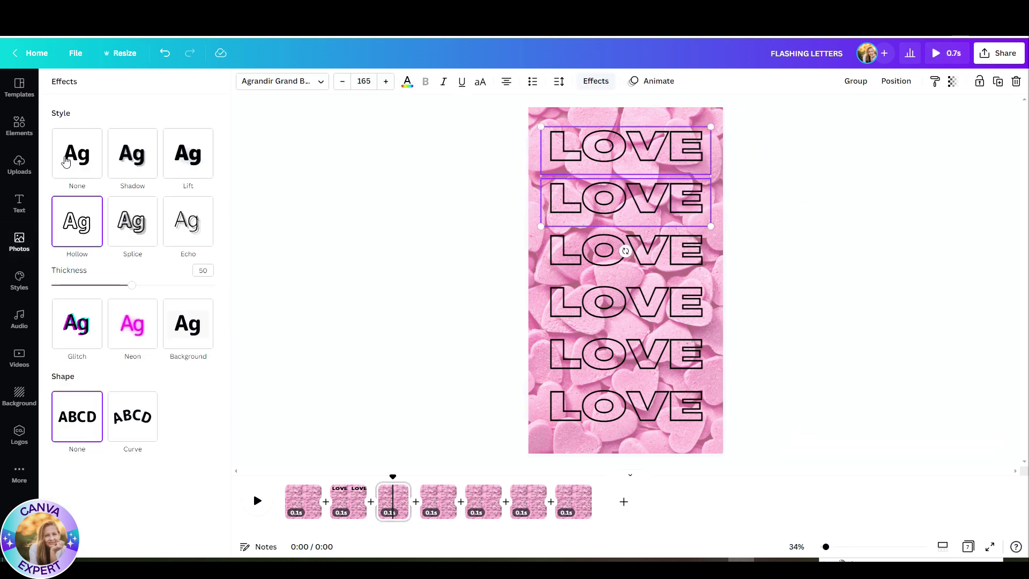
click(82, 155)
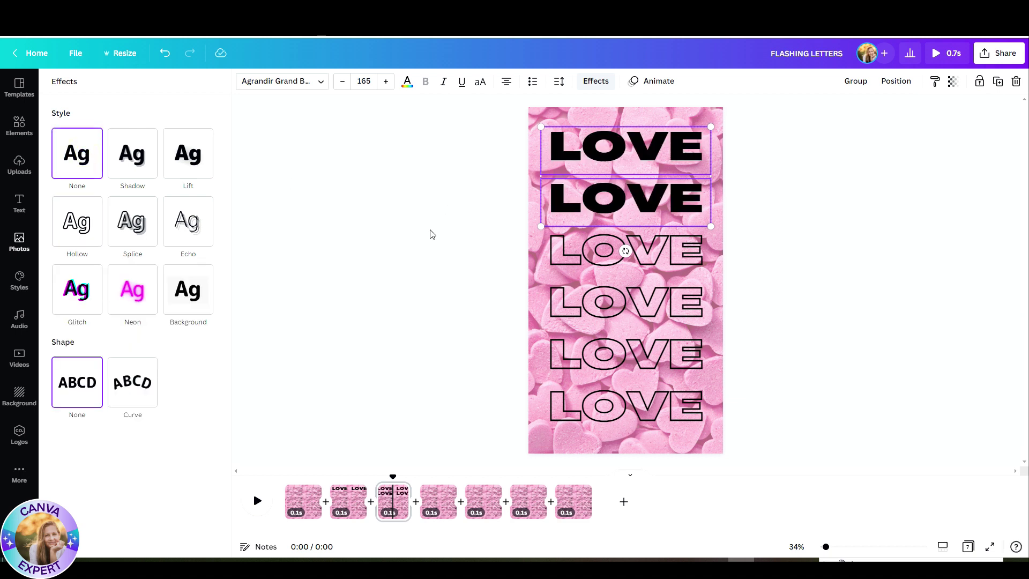
Make the top three LOVE rows solid on page 4 and the top four on page 5
click(438, 502)
right_click(438, 502)
click(796, 229)
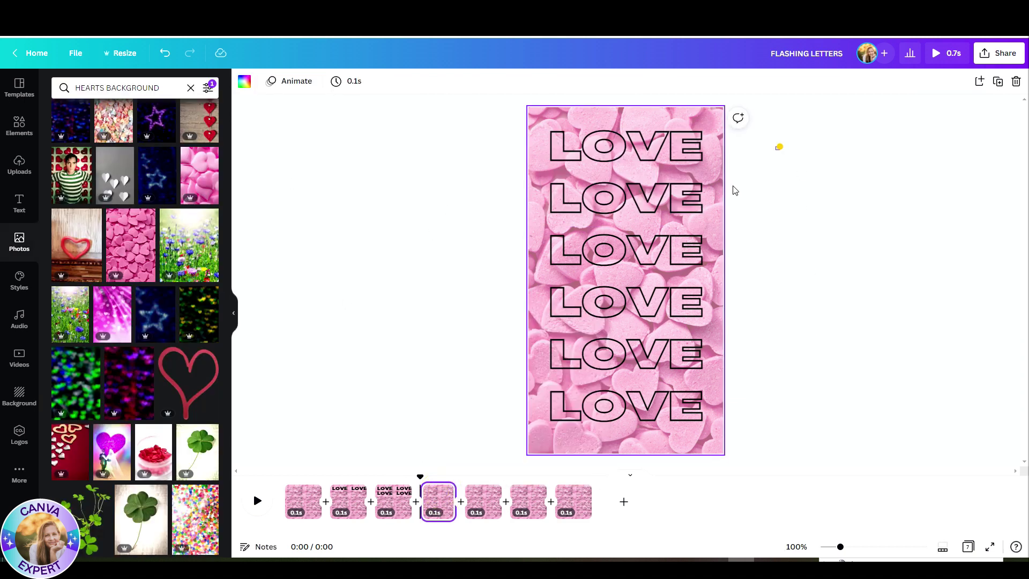
drag(778, 149, 655, 270)
click(596, 80)
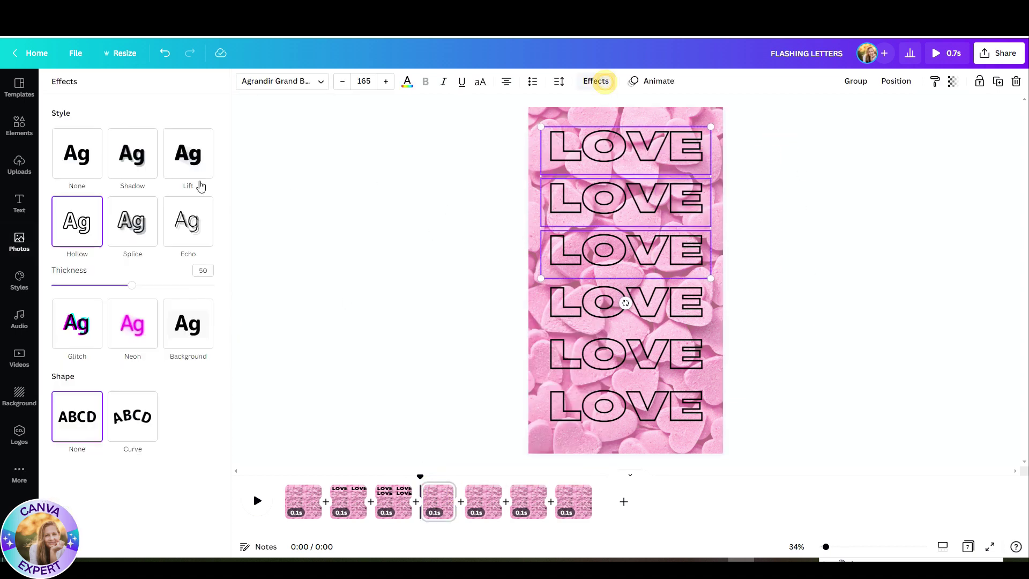
click(77, 154)
click(483, 501)
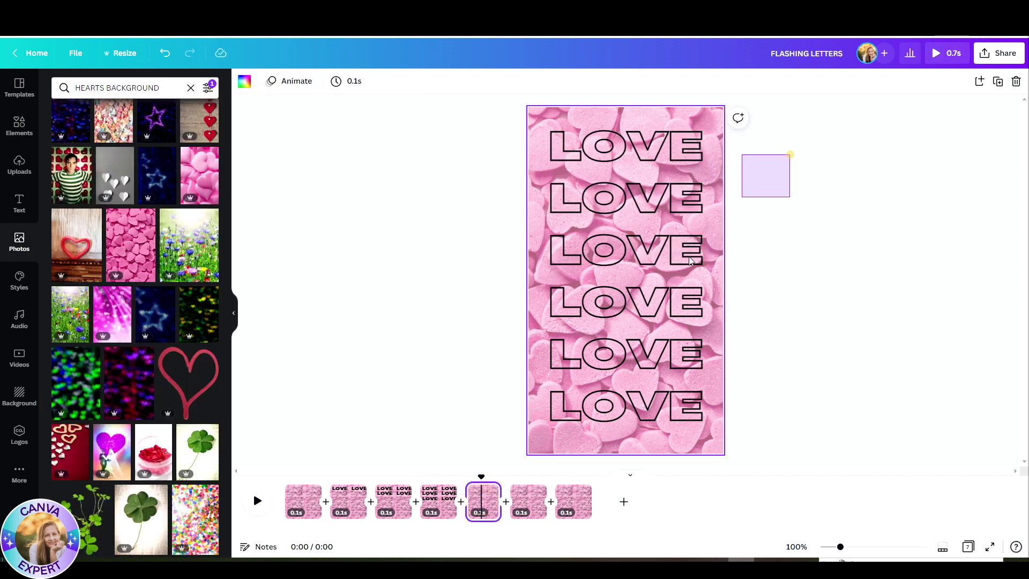
drag(791, 154, 622, 297)
click(595, 81)
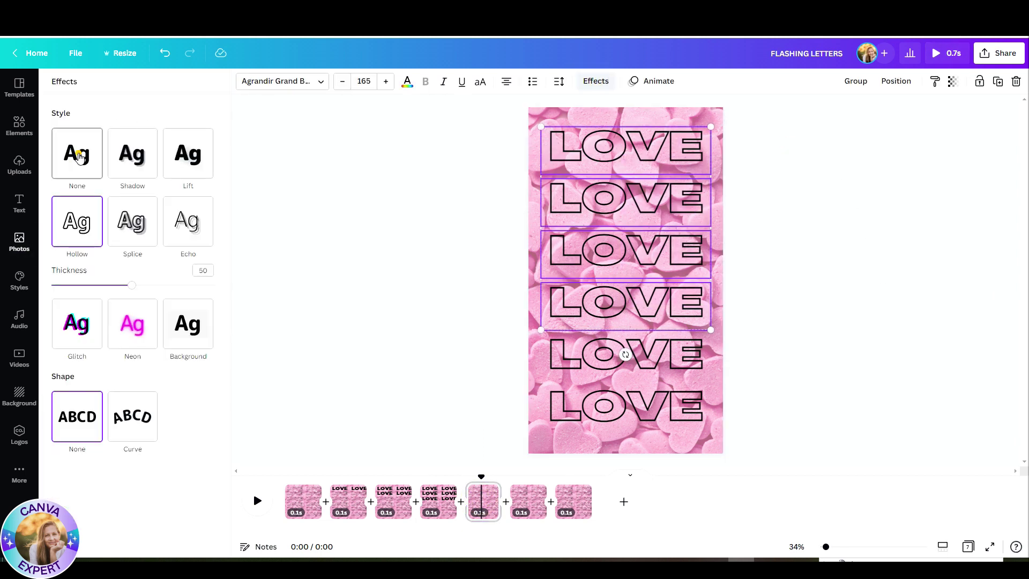
click(78, 155)
Make the top five LOVE rows solid on page 6 and all six on page 7
click(528, 501)
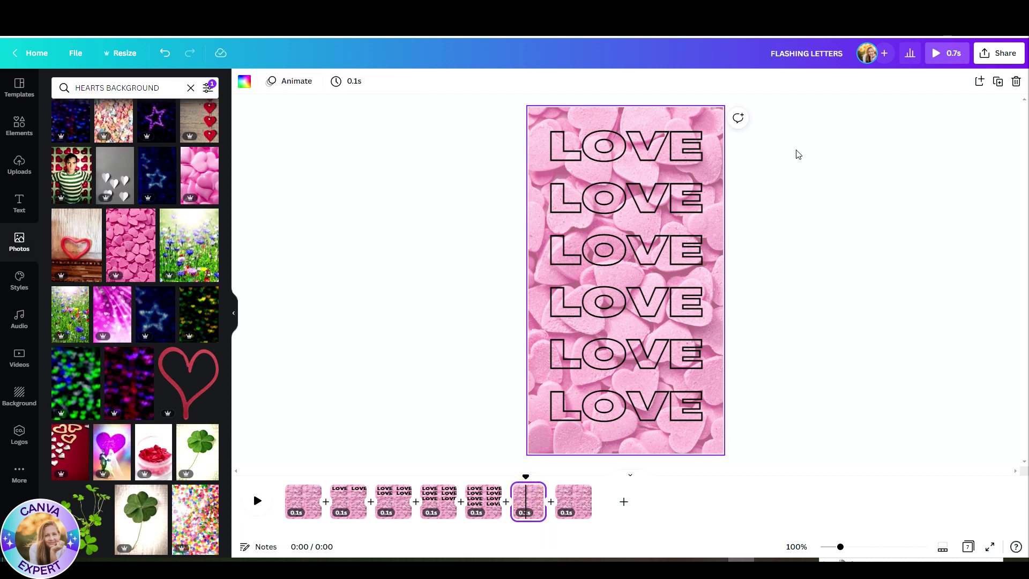
drag(778, 155, 607, 366)
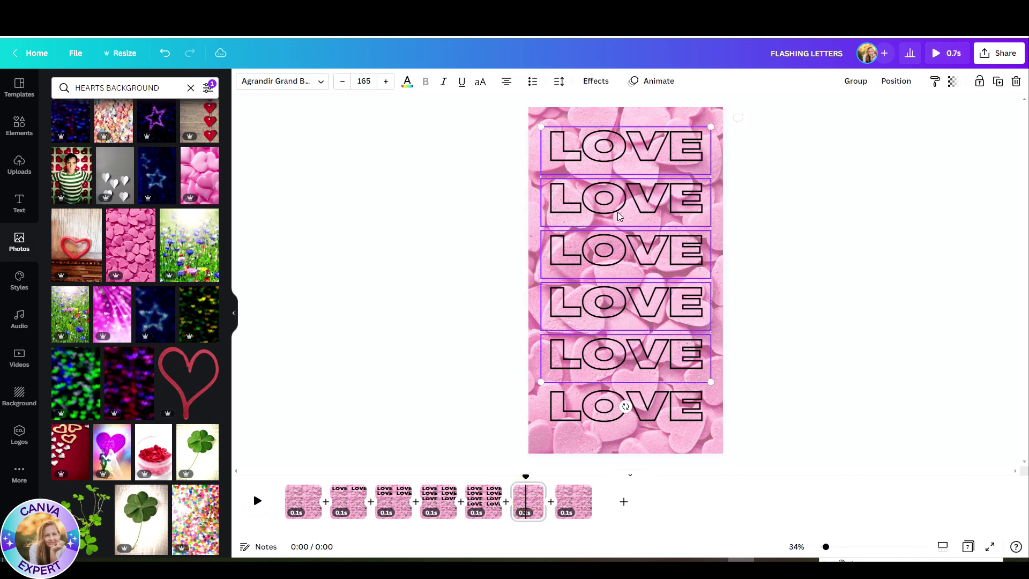
click(596, 80)
click(78, 154)
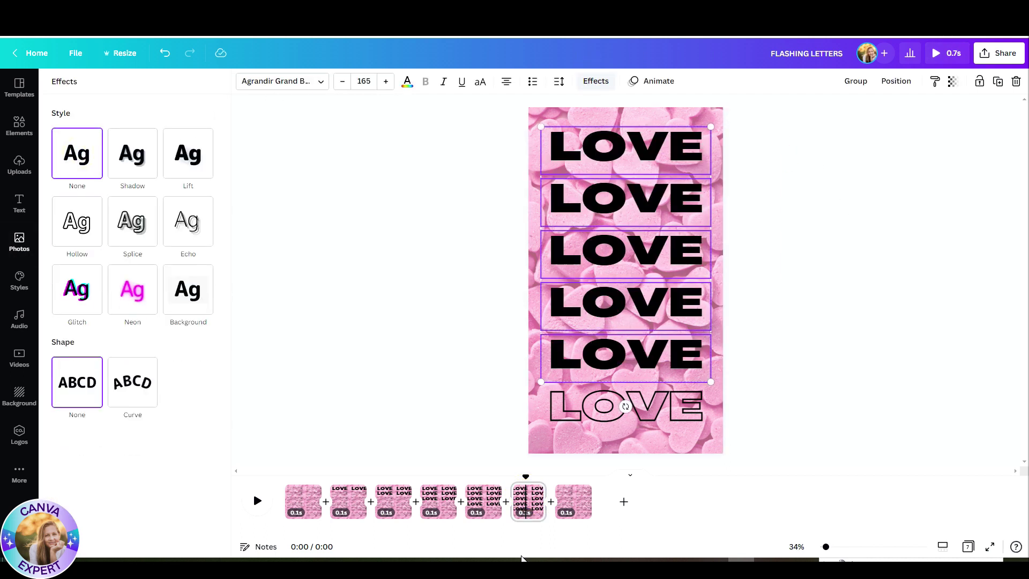
right_click(573, 502)
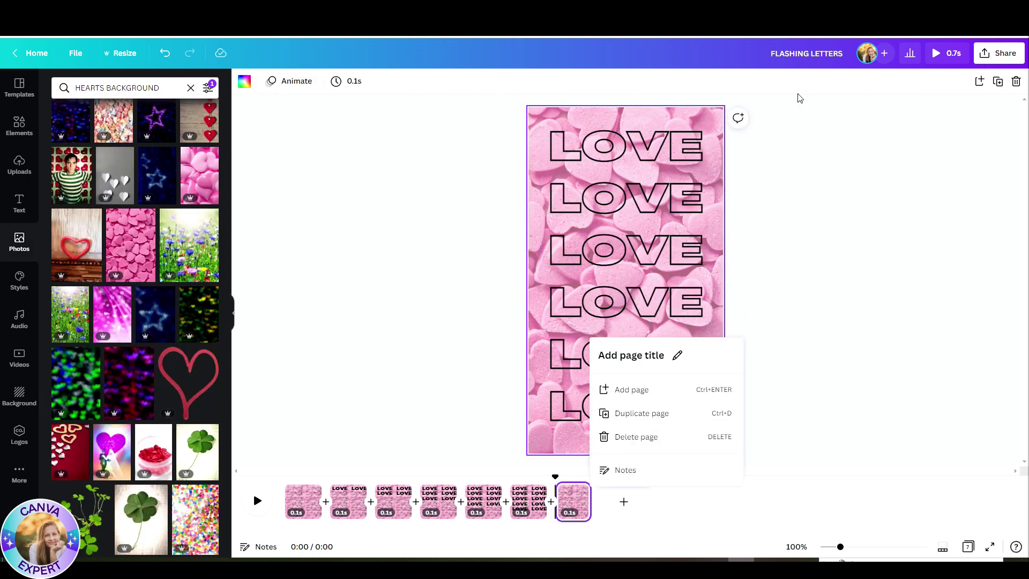
mouse_move(760, 145)
mouse_down()
mouse_move(788, 158)
mouse_move(524, 450)
mouse_up()
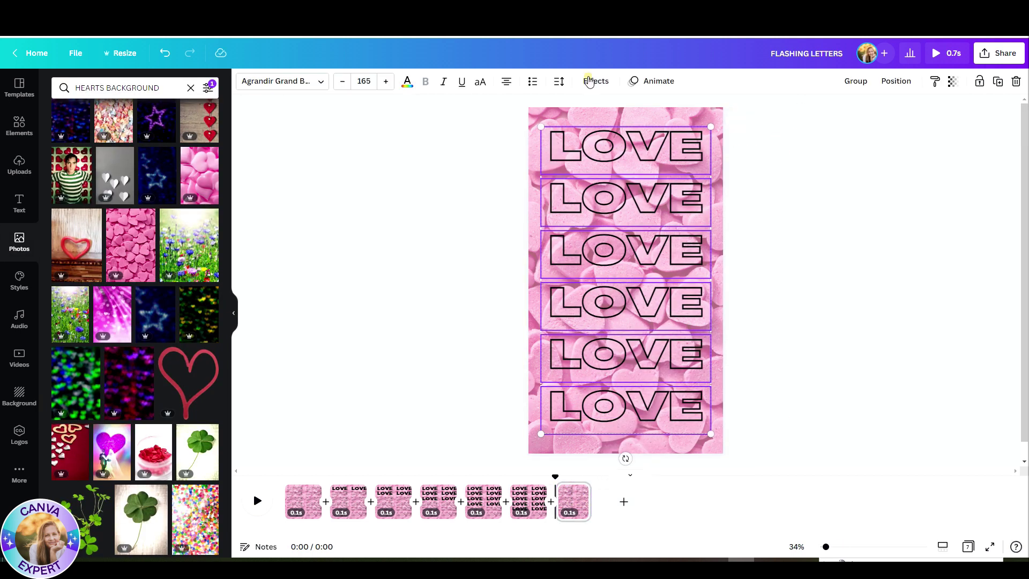
click(595, 80)
click(81, 153)
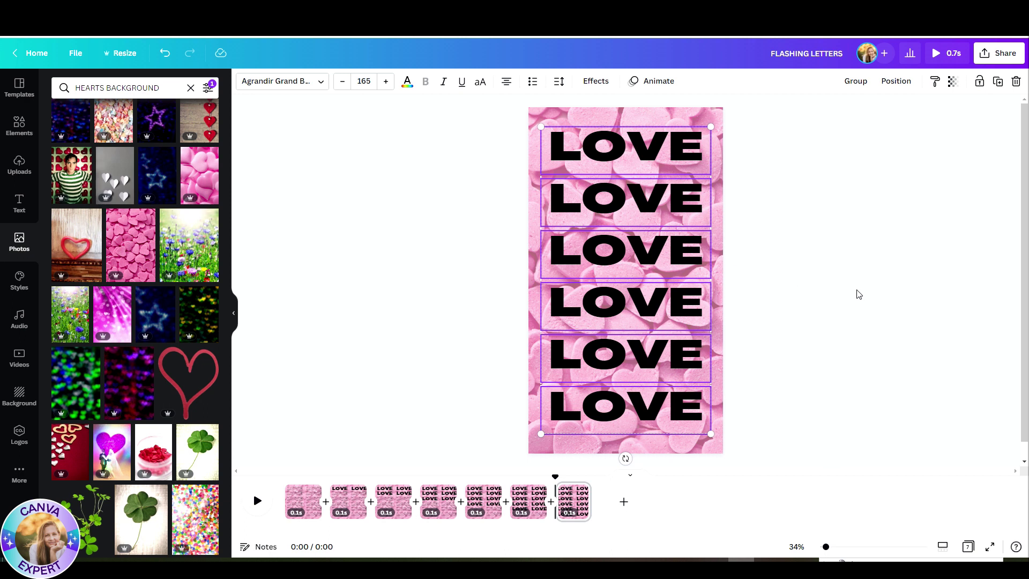
Duplicate all seven pages in Grid view to make fourteen, then play a preview
click(968, 547)
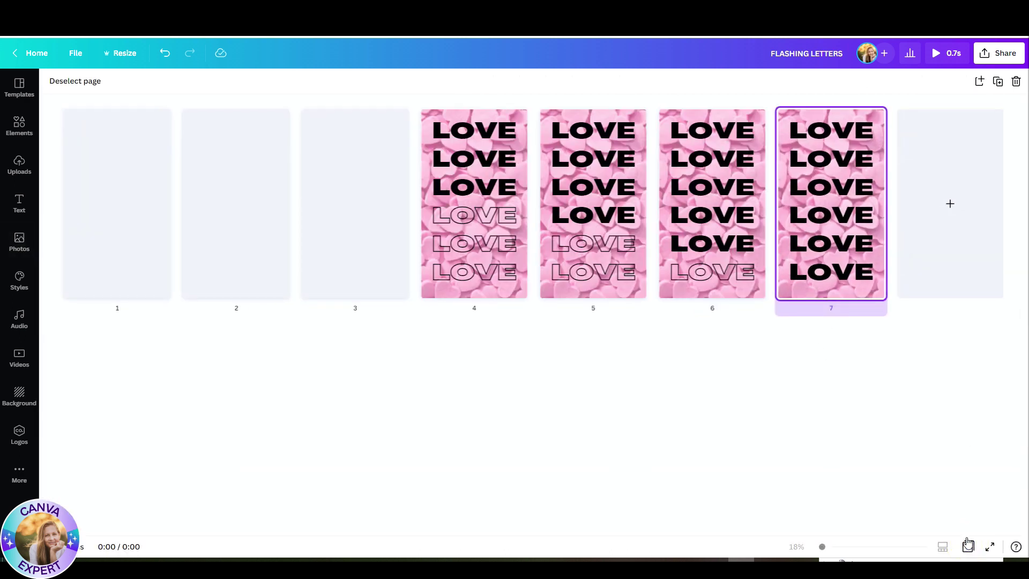
drag(115, 330, 1015, 204)
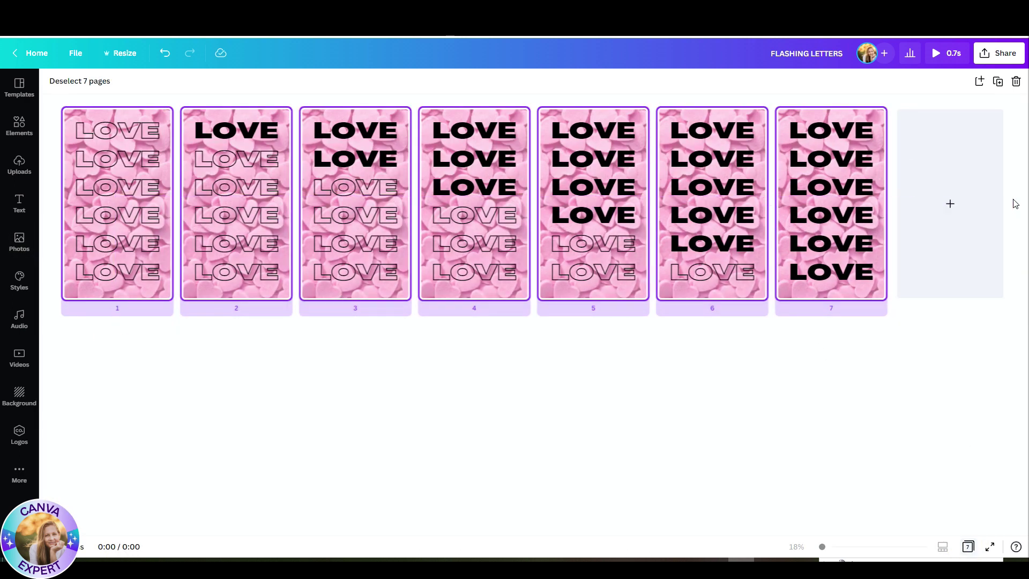
key(ctrl+d)
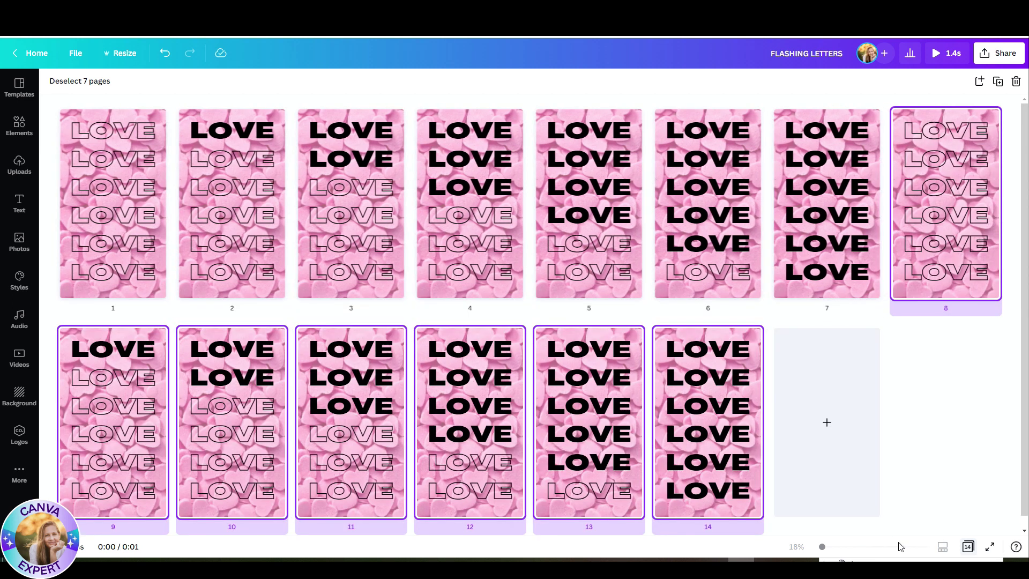
click(967, 546)
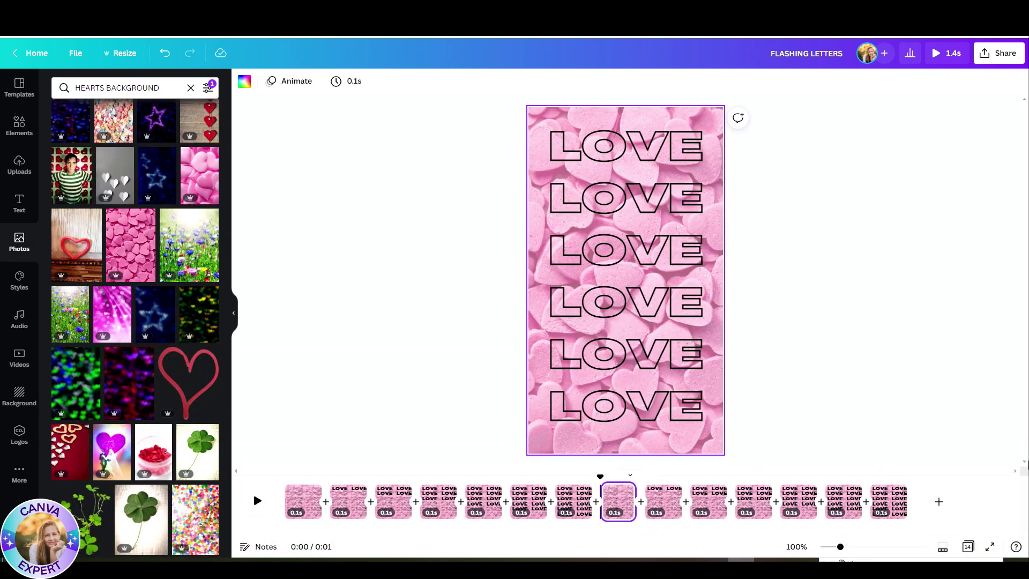
click(940, 53)
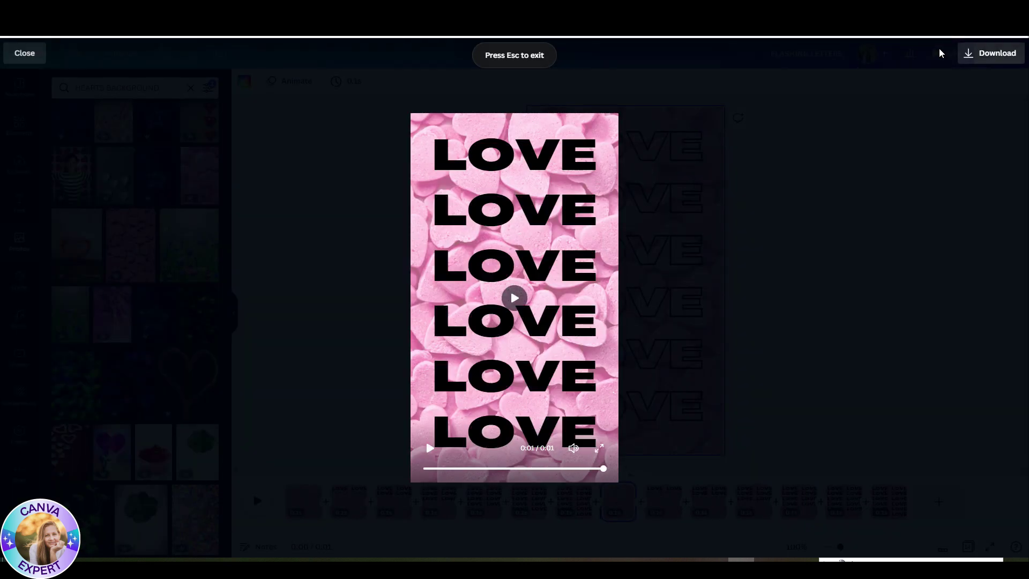
click(25, 54)
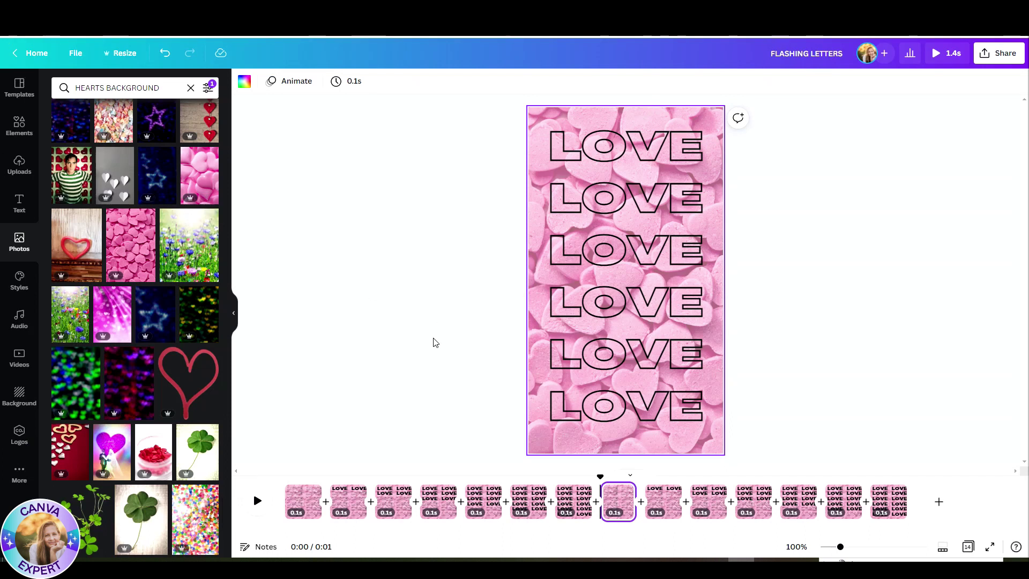
Add This 808 Kills Fascists from a FAST search at the timeline start, then open page 14's menu
click(18, 321)
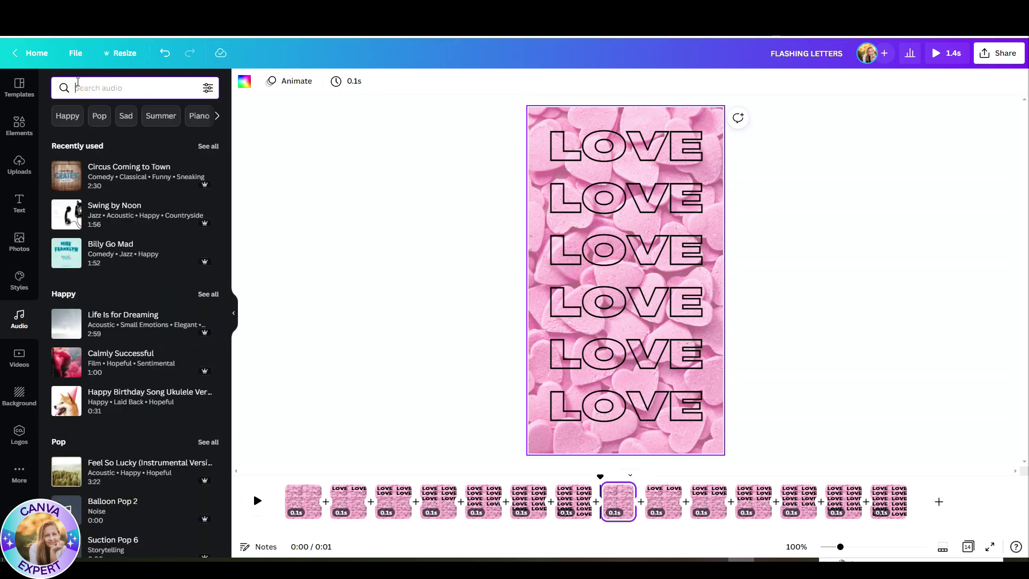
text(FAST)
key(Return)
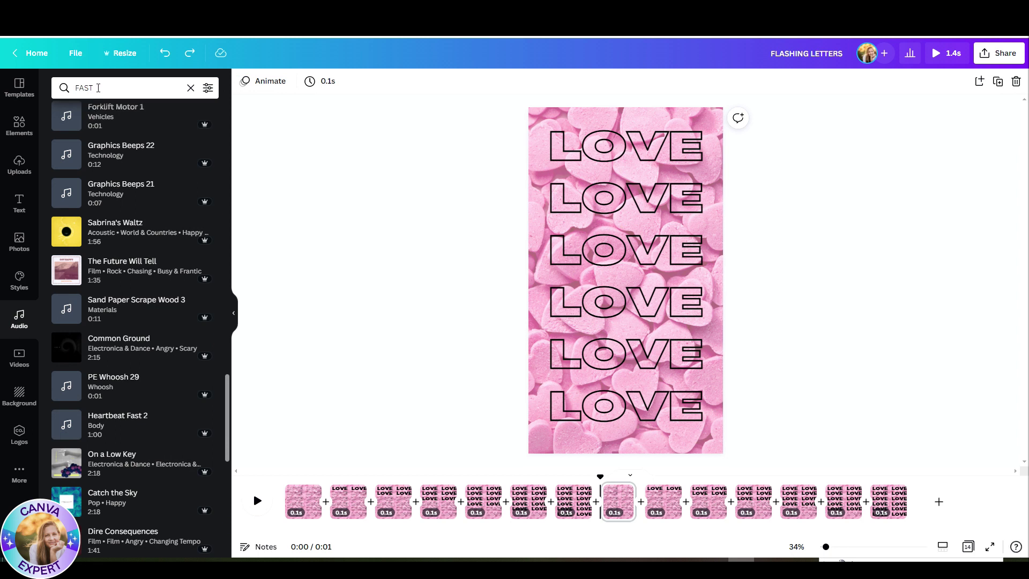
click(97, 88)
key(Return)
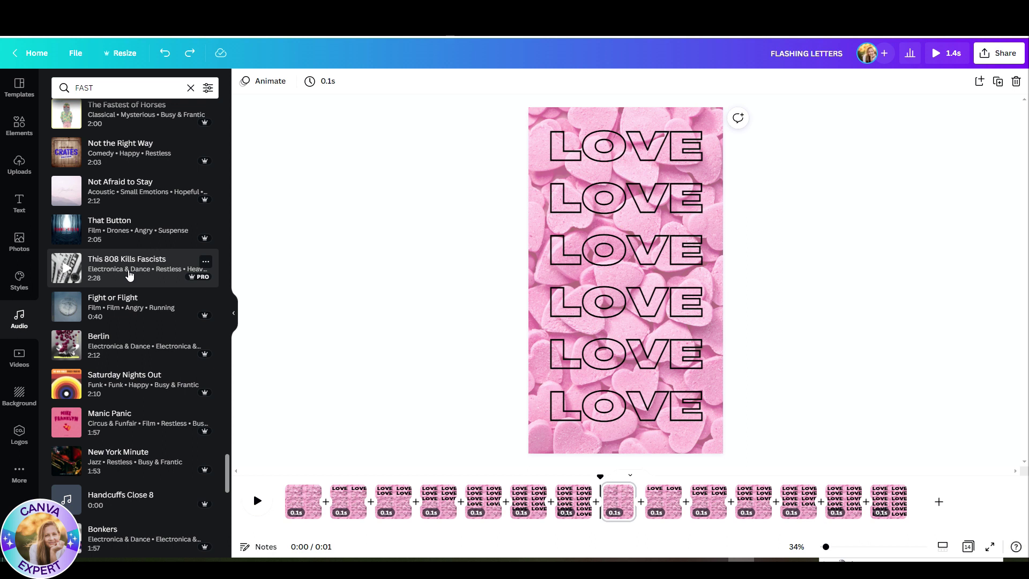
click(130, 268)
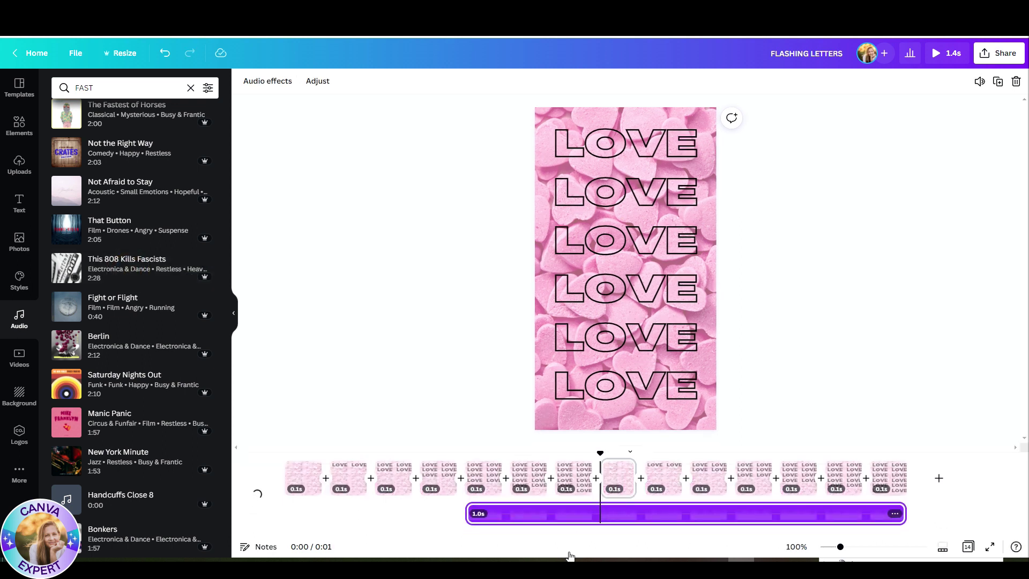
drag(550, 517, 359, 516)
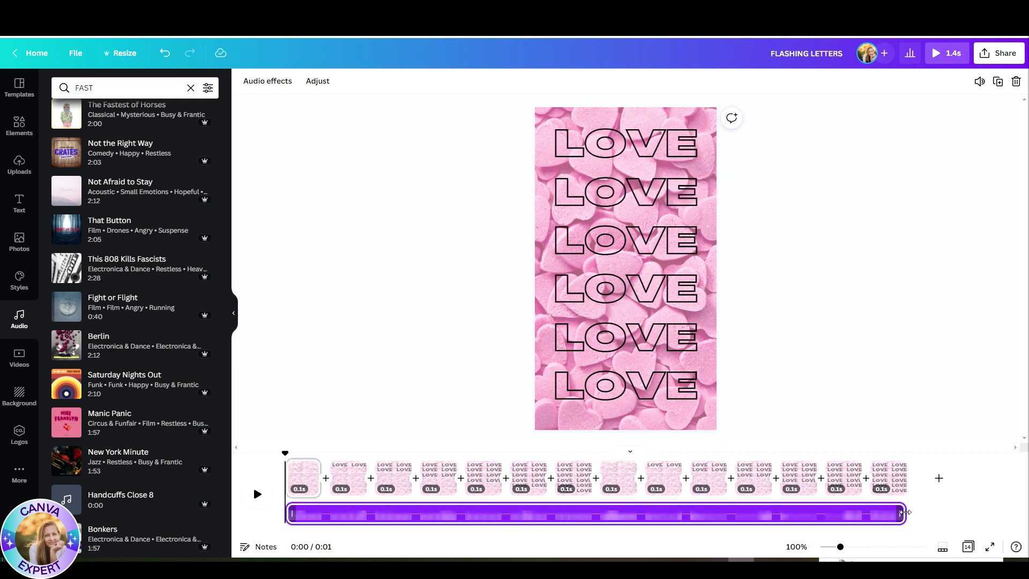
mouse_move(889, 477)
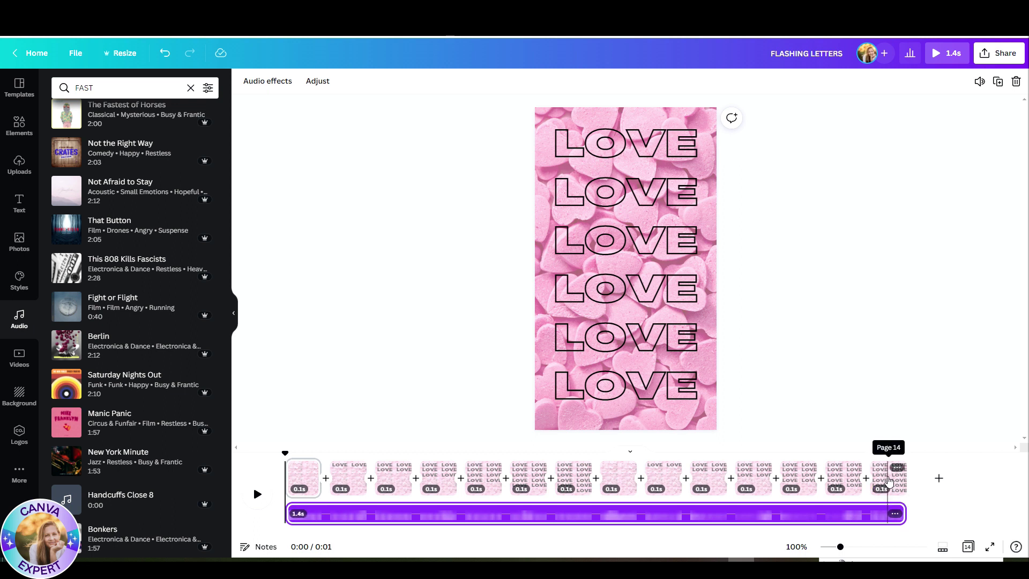
click(885, 474)
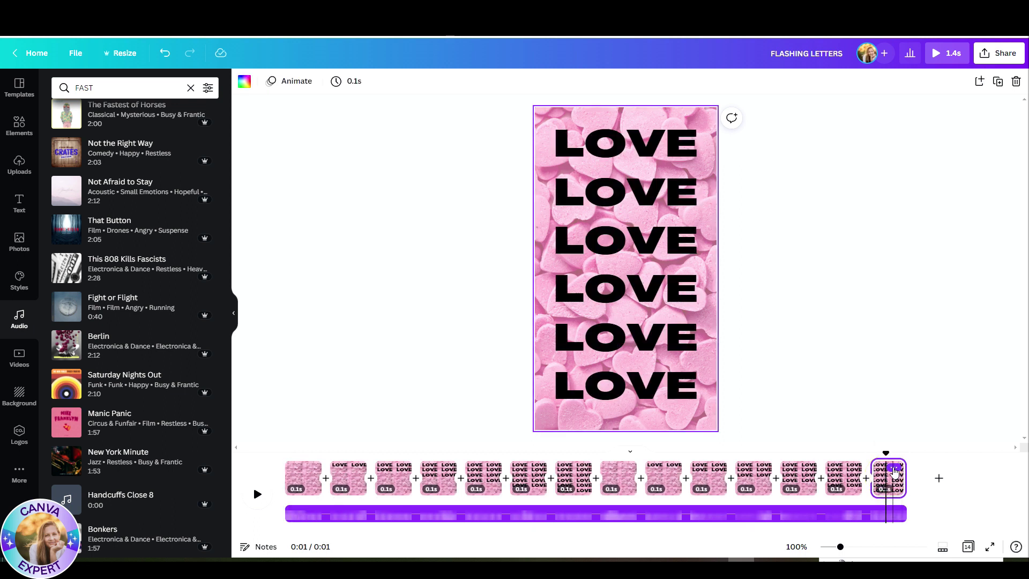
click(895, 468)
Duplicate page 14 as the final page and add an enlarged, centred YOU'RE the Best graphic
click(908, 392)
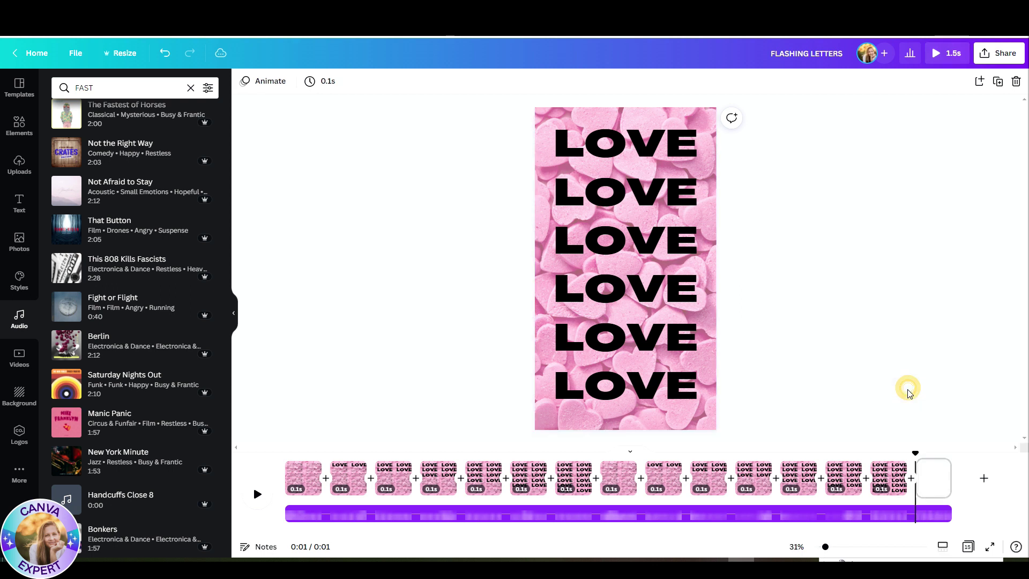
drag(953, 476, 820, 488)
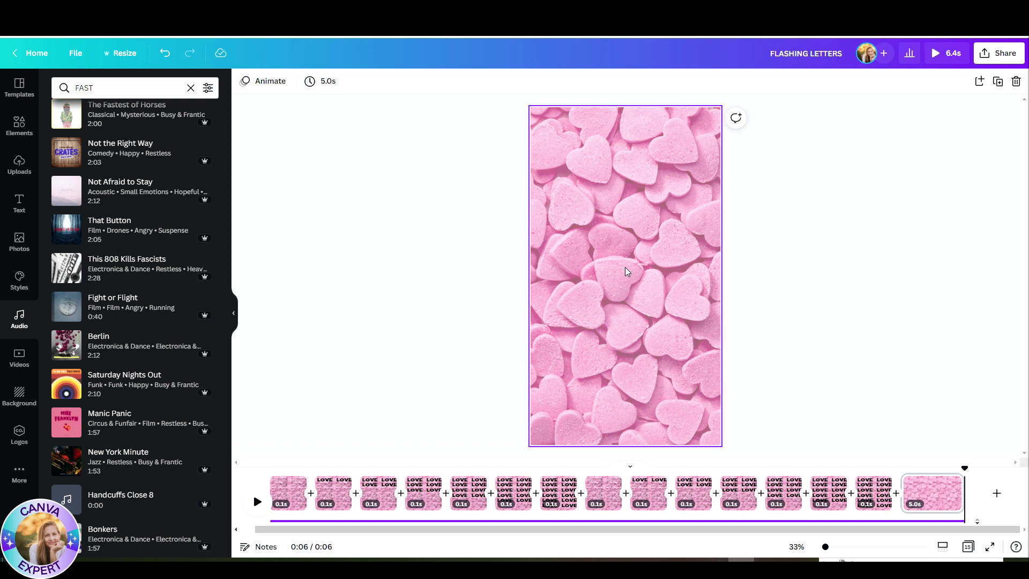
click(20, 125)
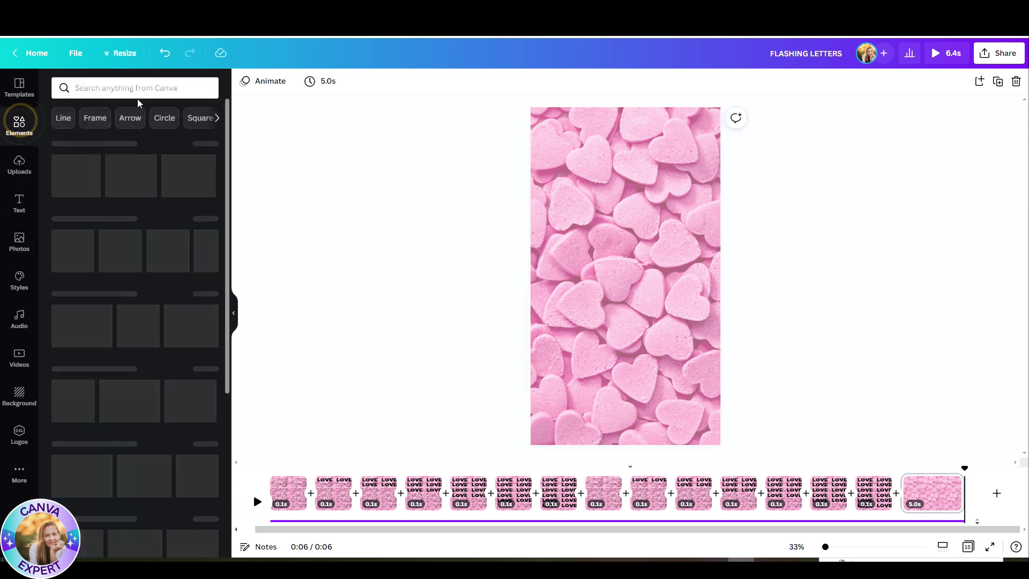
click(135, 88)
text(LOVE YOU)
key(Return)
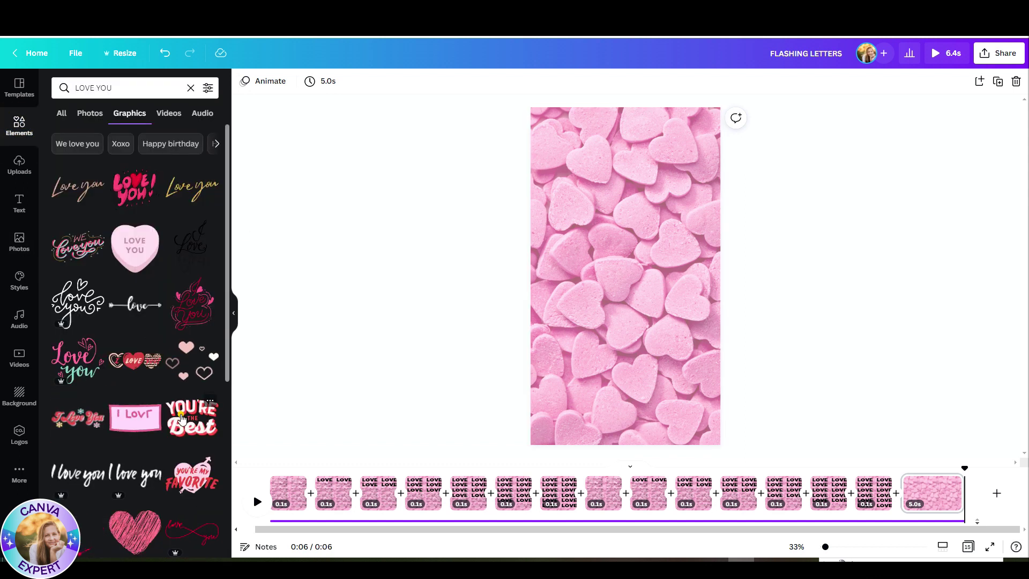
click(183, 417)
drag(669, 309, 679, 360)
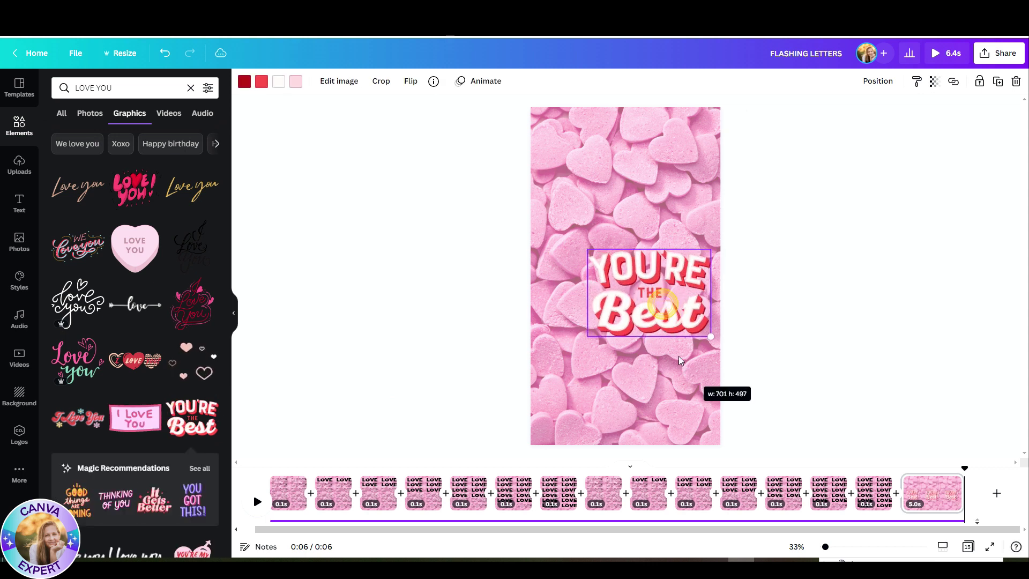
drag(649, 299, 623, 279)
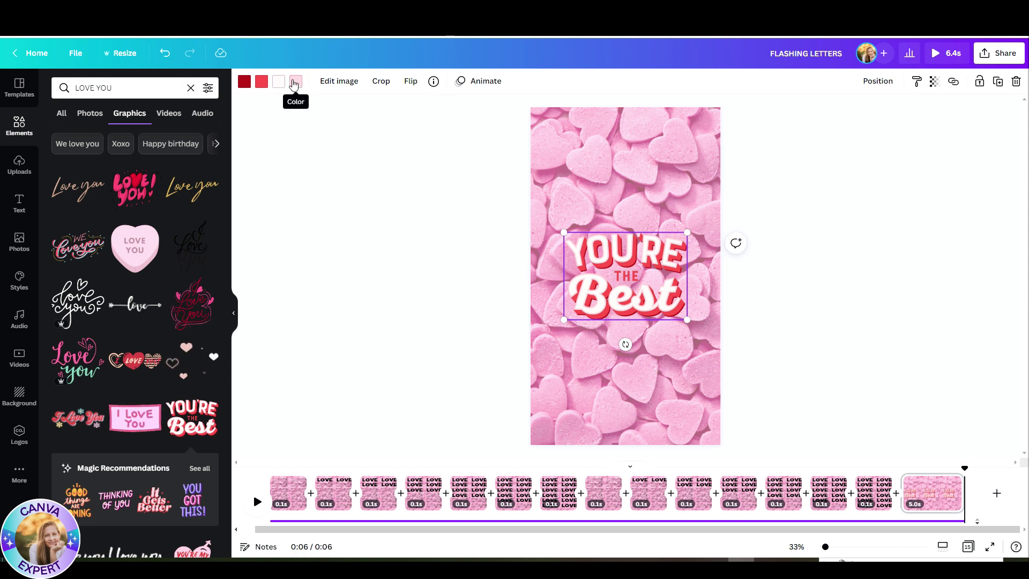
Recolour the graphic's lettering black and give it the Neon animation
click(261, 81)
click(92, 138)
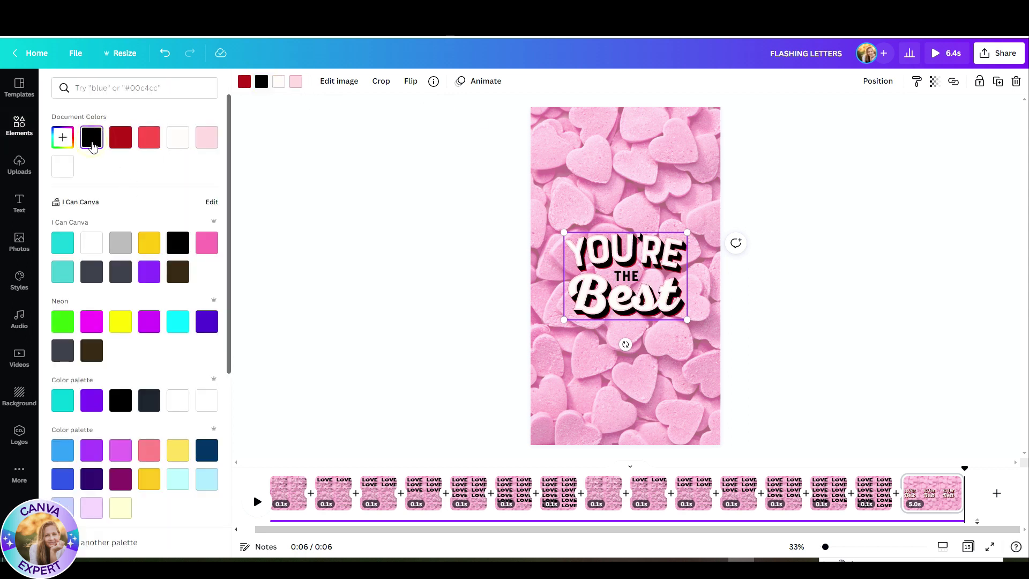
click(627, 290)
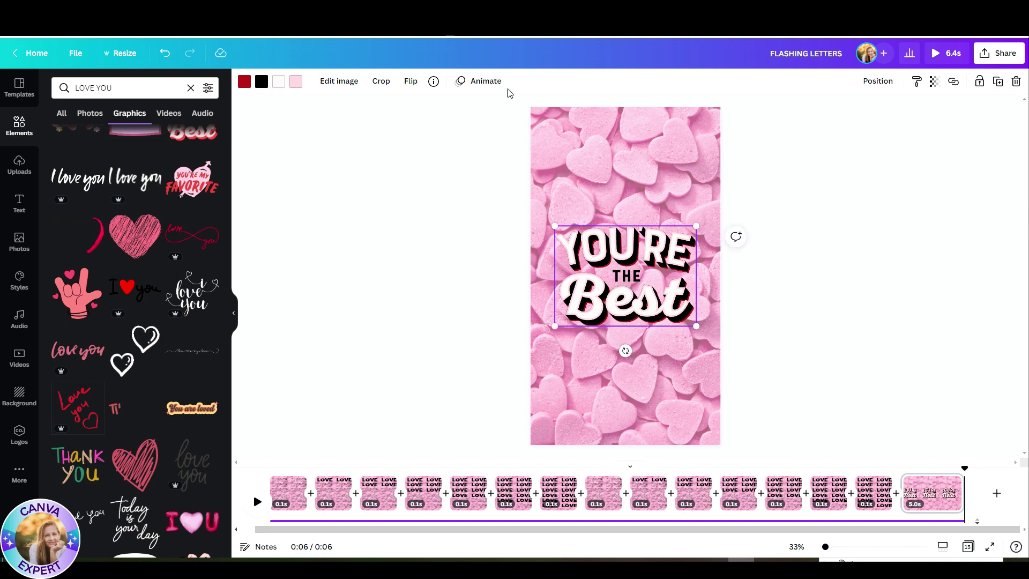
click(484, 81)
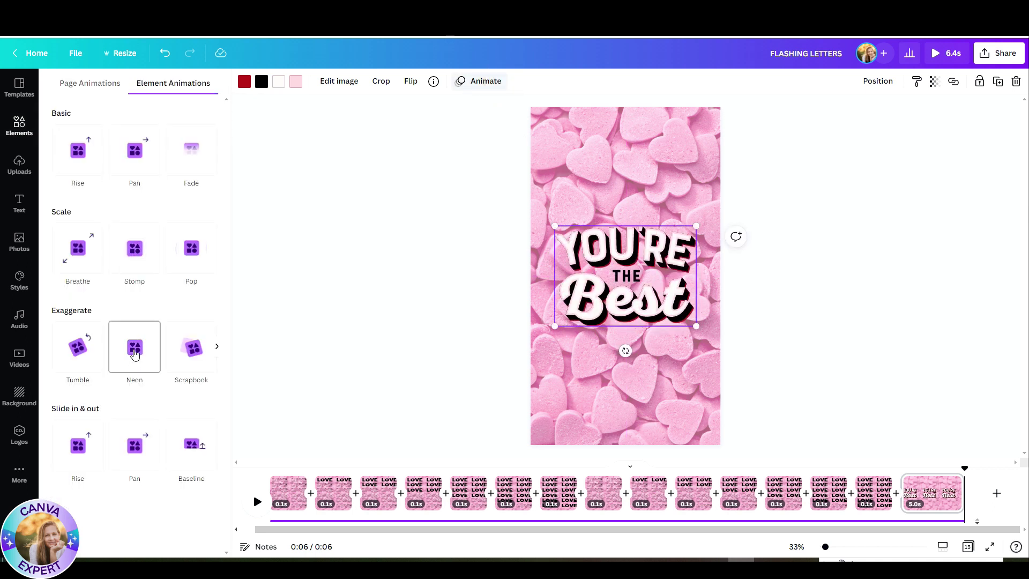
click(135, 346)
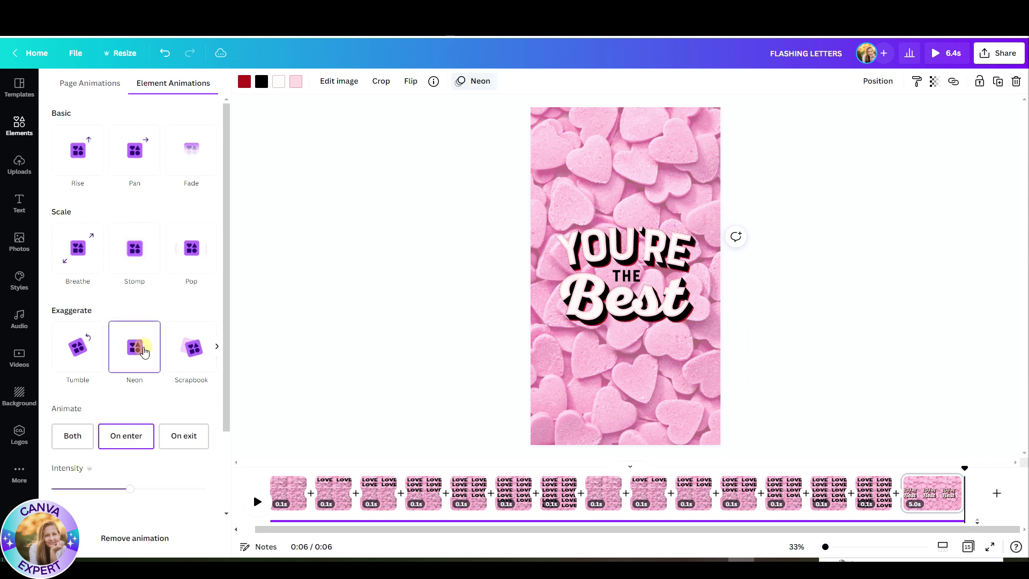
click(930, 492)
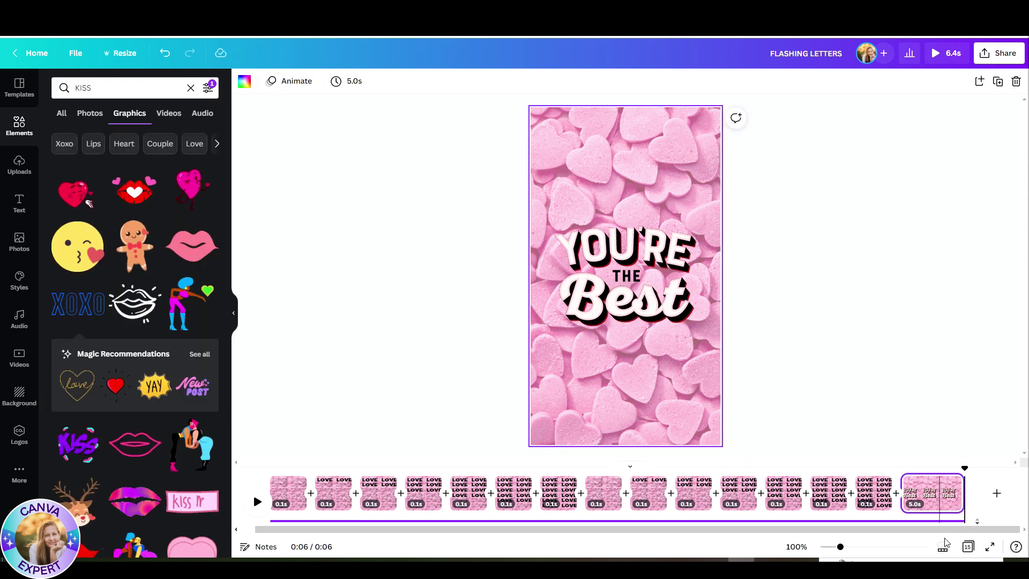
Give the music track a roughly two-second fade-out at the end of the video
click(909, 522)
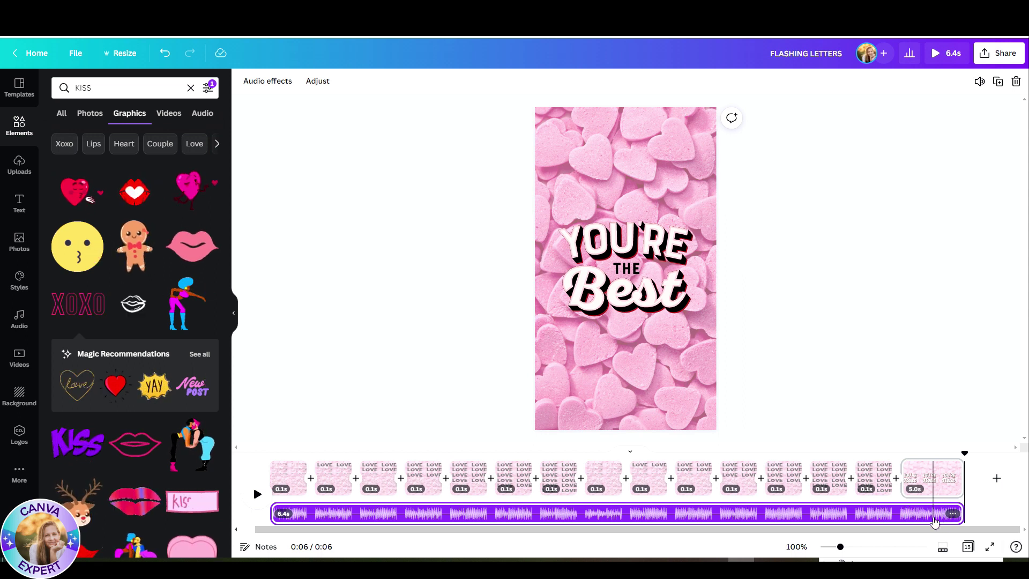
click(934, 519)
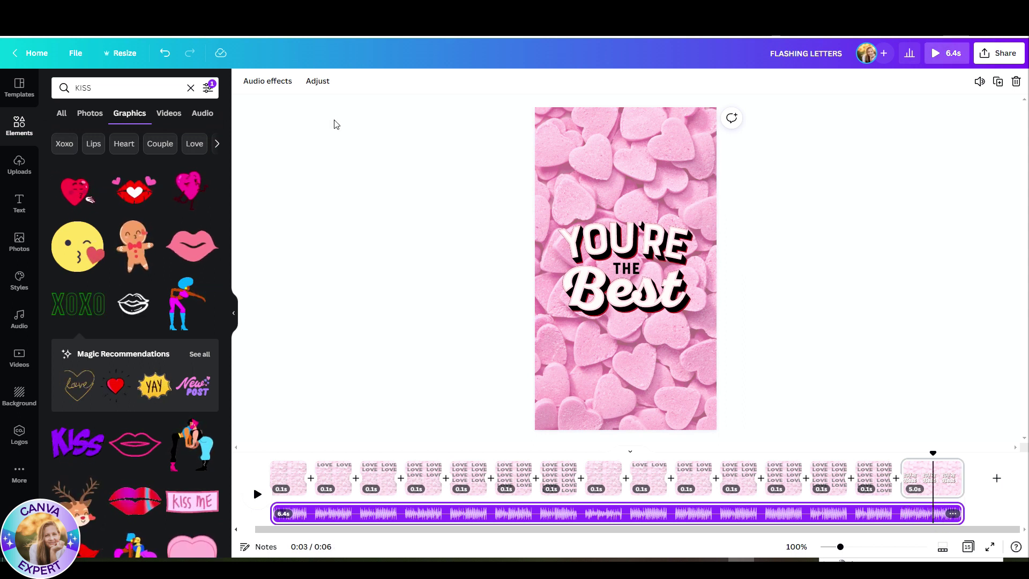
click(267, 80)
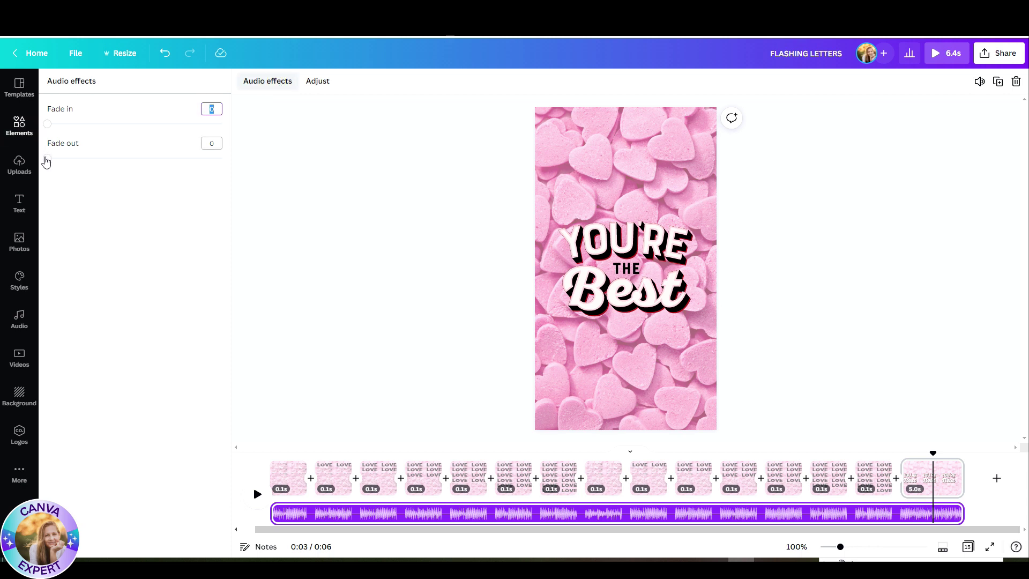
drag(47, 158, 153, 158)
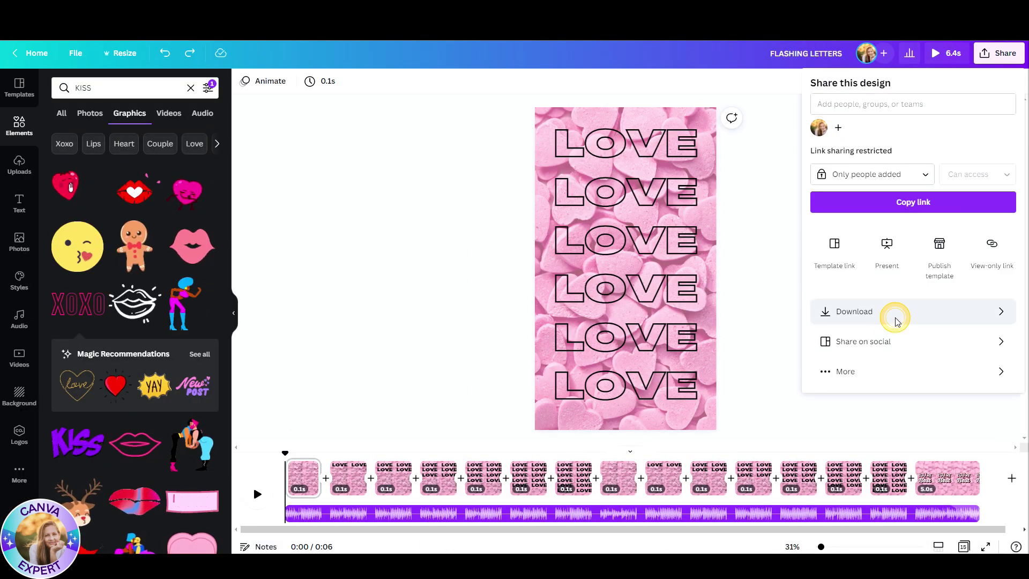
Set the download file type to MP4 Video with all 15 pages selected
click(896, 310)
click(924, 127)
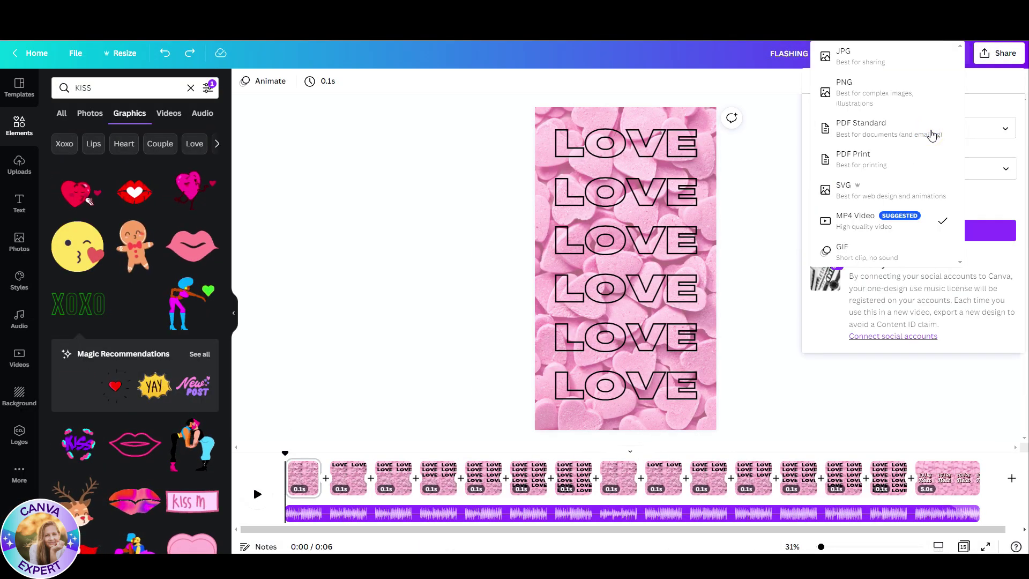
click(885, 219)
click(1005, 168)
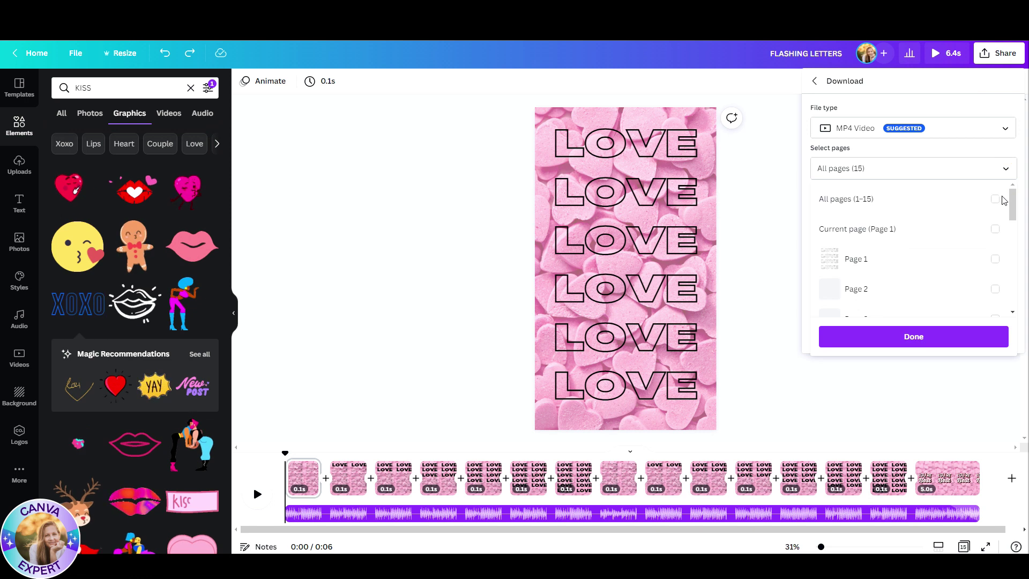
click(994, 203)
click(960, 335)
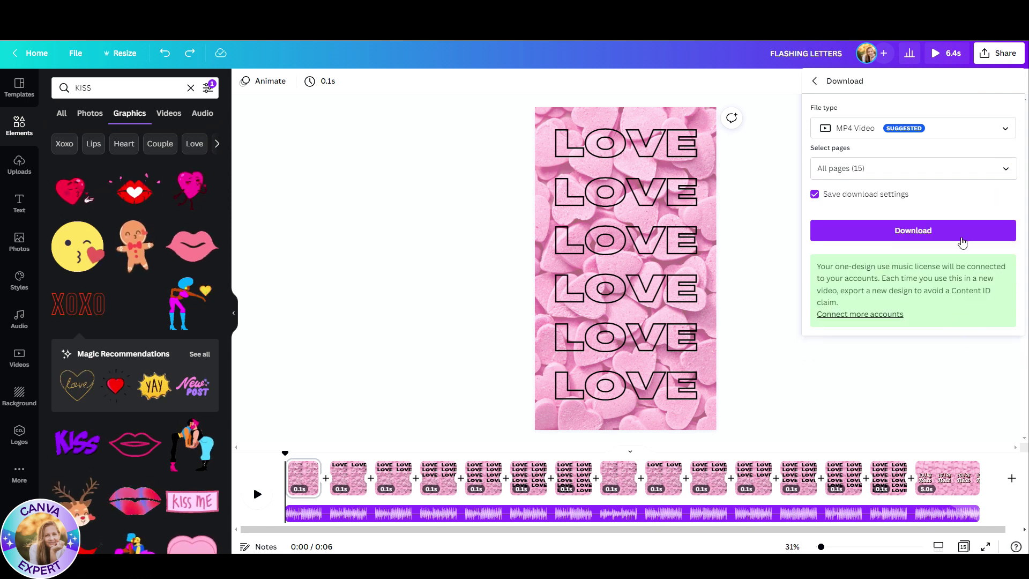